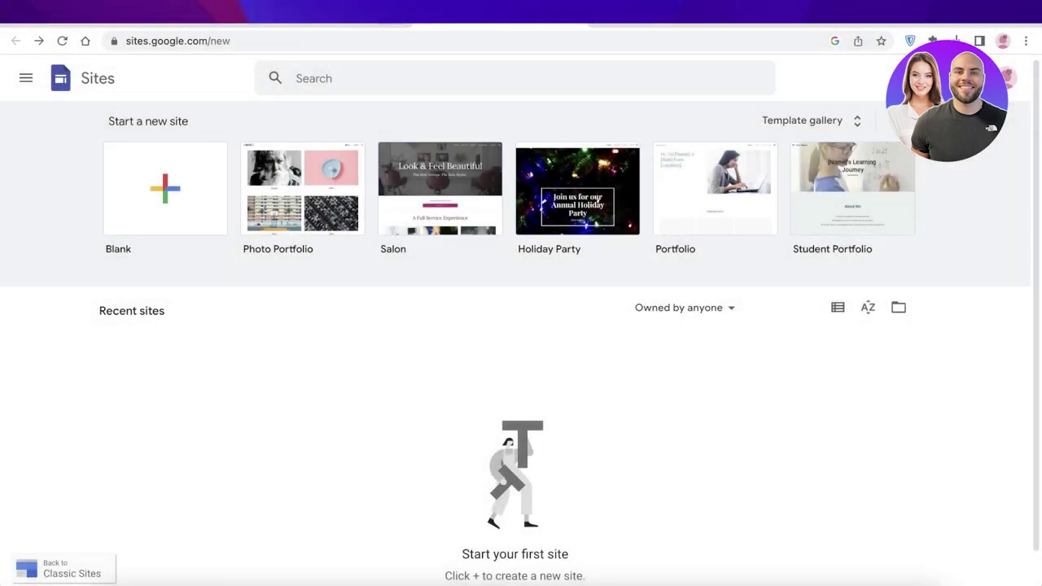
- Open the full template gallery, return to the Sites home page, and scroll through the new-site templates
left_click(862, 121)
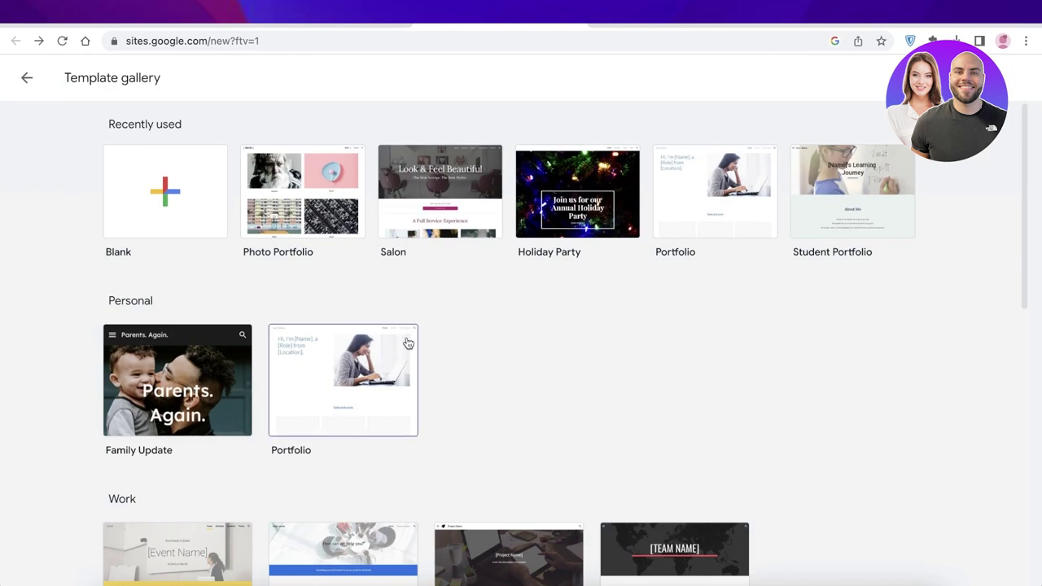
left_click(15, 88)
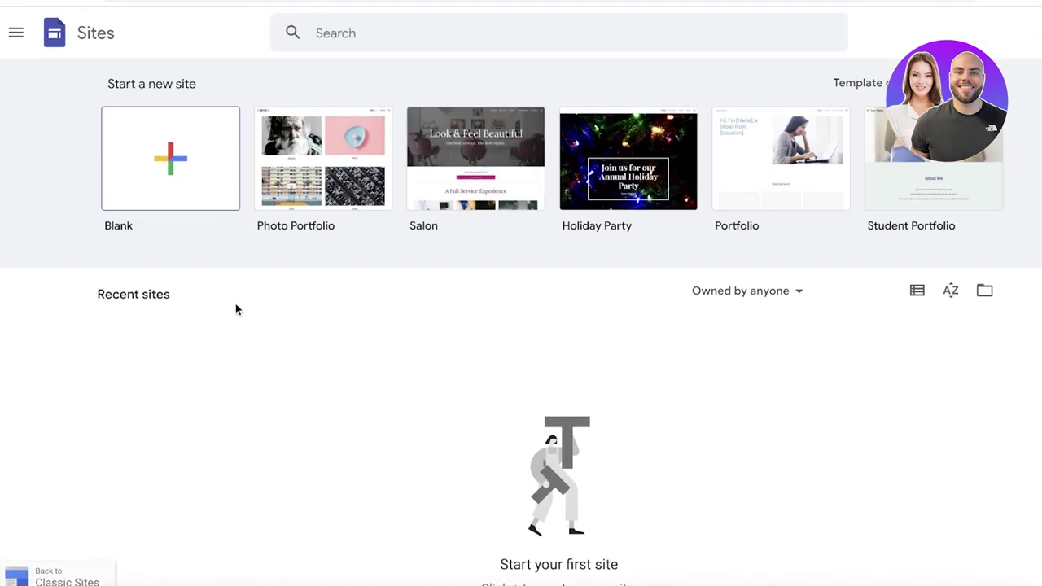
scroll(306, 309, "down", 1)
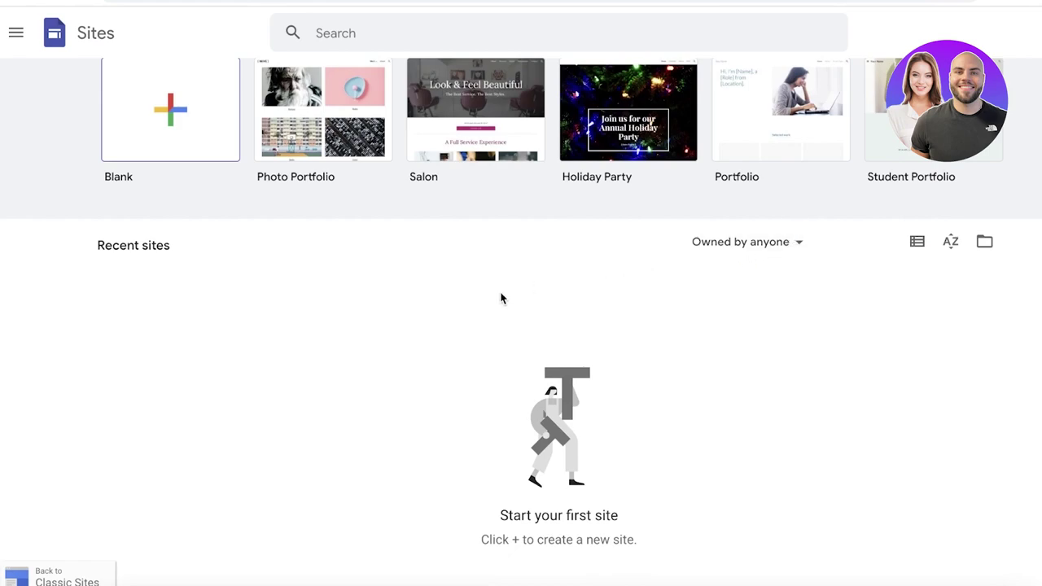
scroll(500, 301, "up", 1)
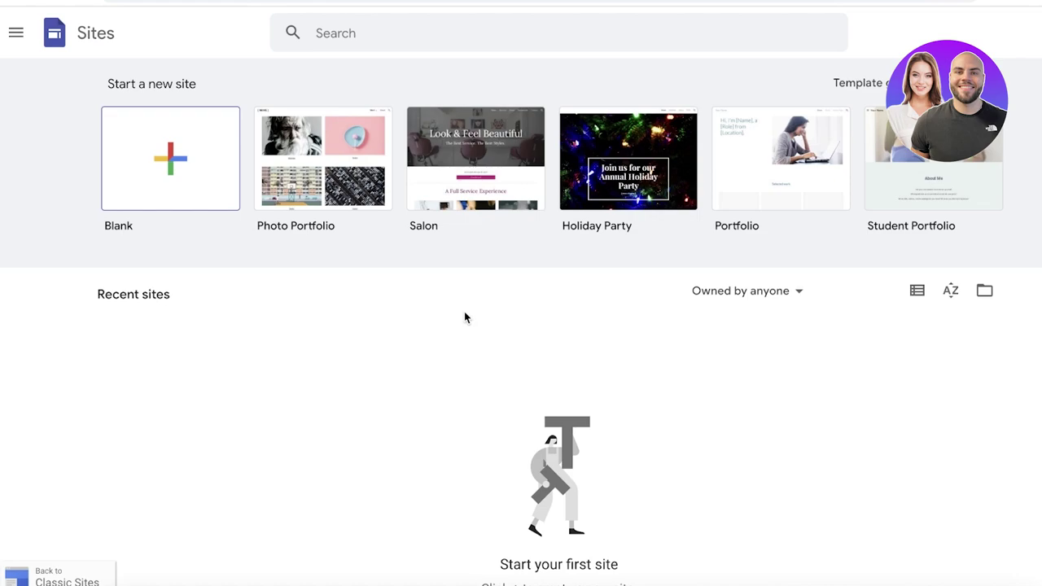
- Browse the template gallery, go back to the Sites home page, then reopen the gallery
left_click(854, 82)
scroll(293, 228, "down", 6)
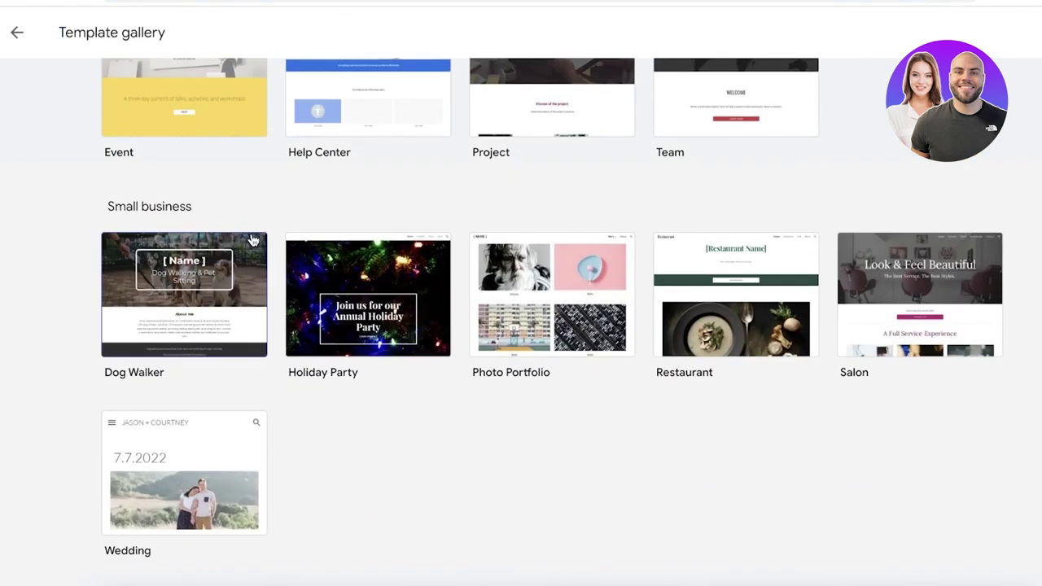
scroll(253, 243, "down", 3)
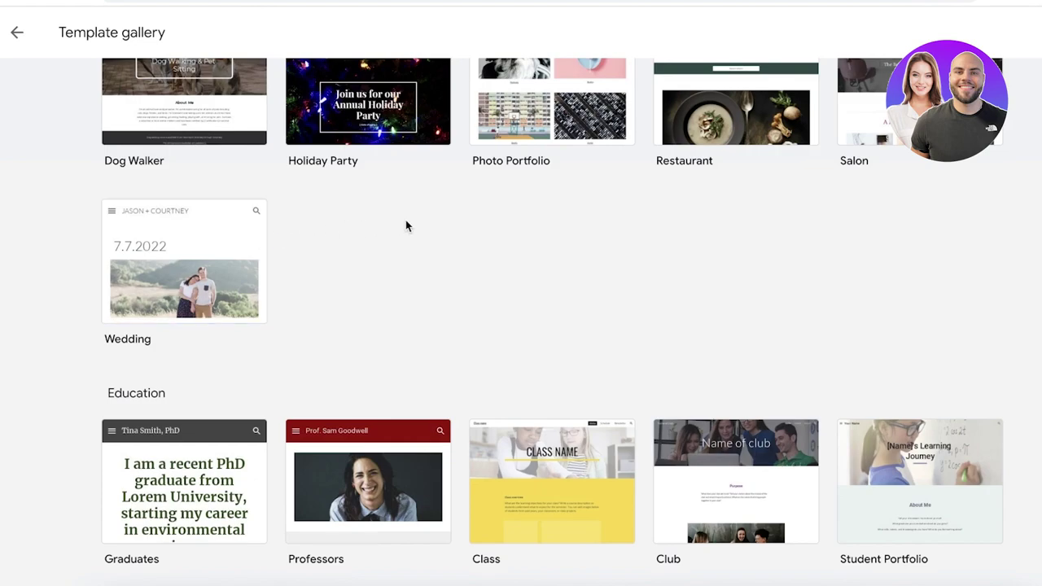
scroll(406, 225, "up", 10)
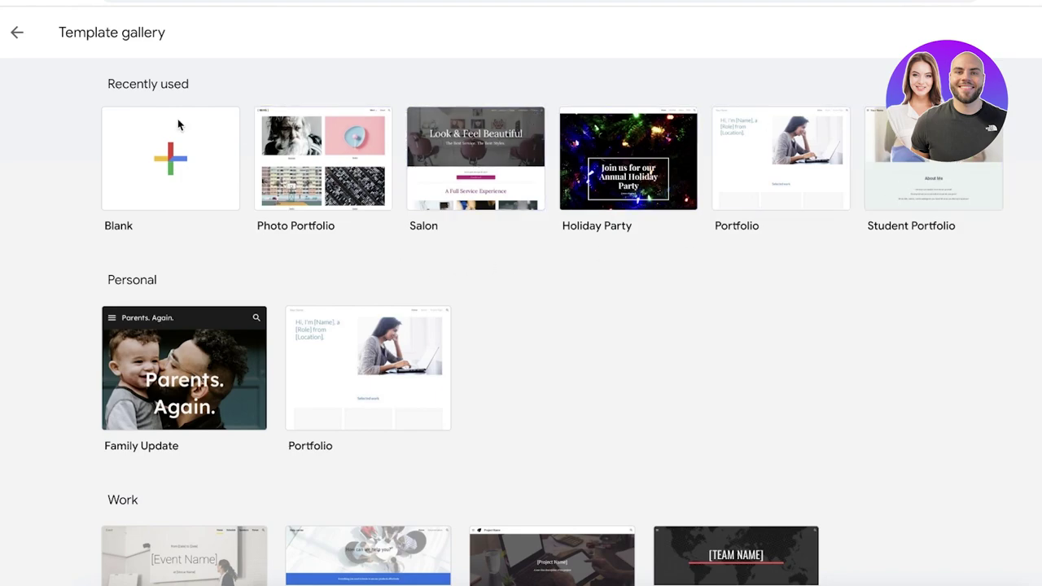
left_click(17, 36)
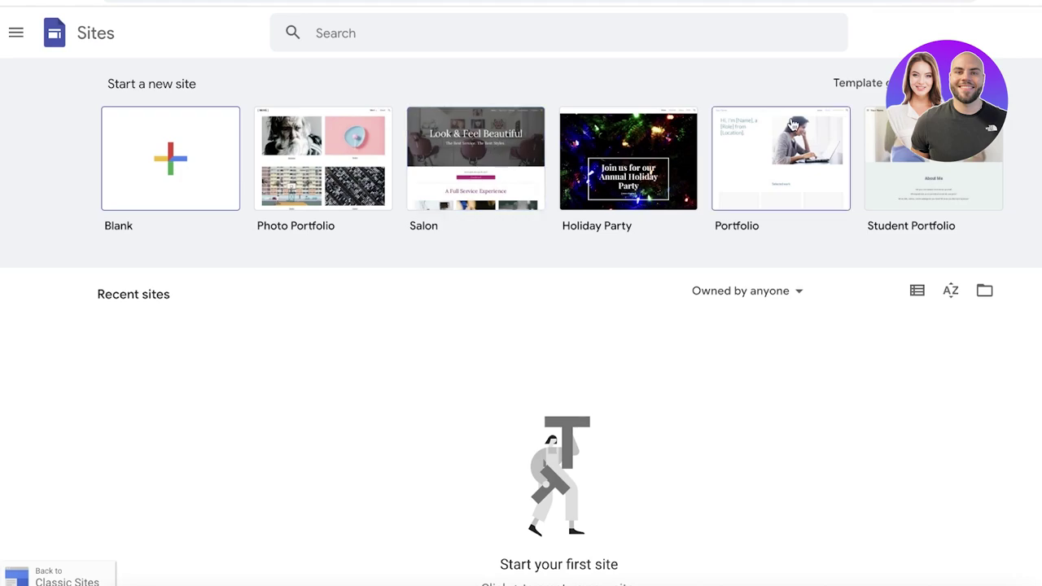
left_click(846, 88)
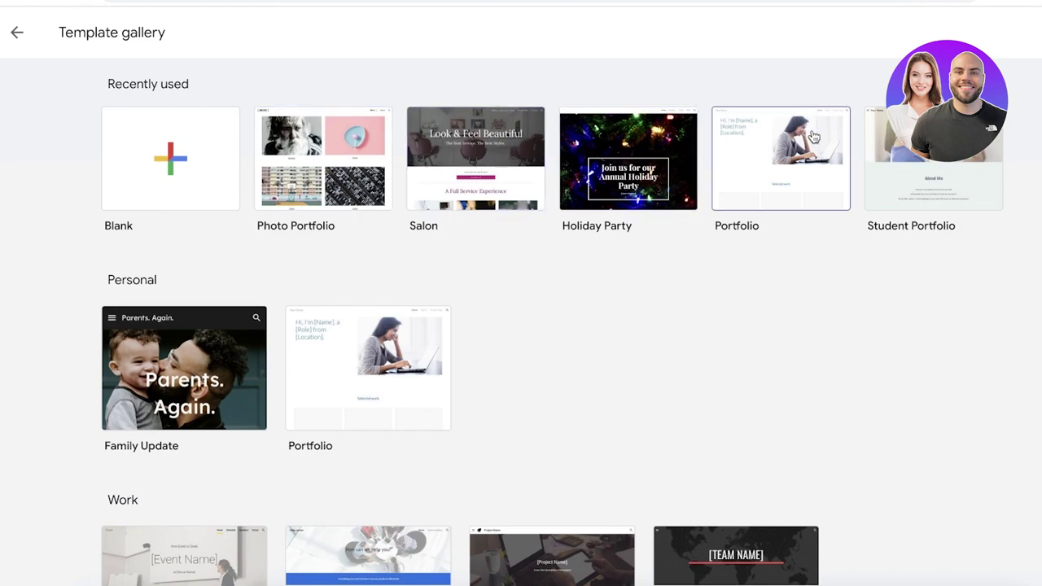
- Create a new site from the Student Portfolio template and preview its navigation pages
left_click(881, 172)
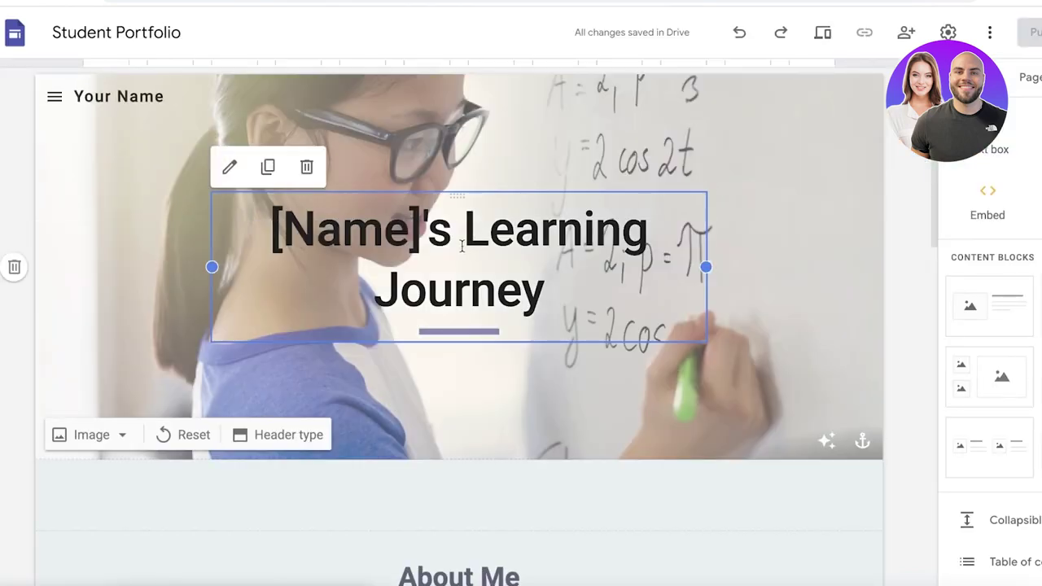
scroll(431, 163, "down", 5)
scroll(500, 272, "down", 8)
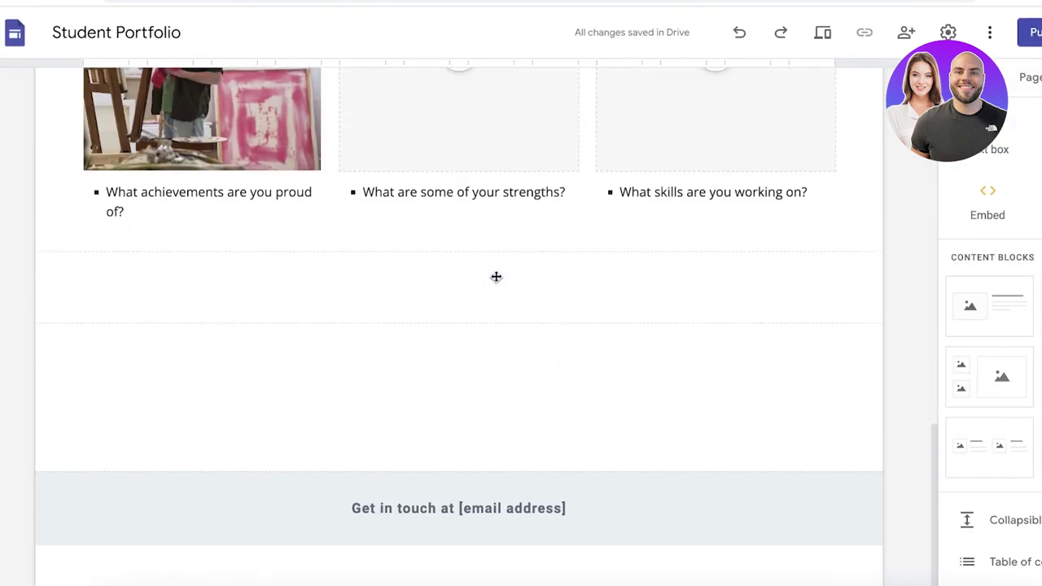
scroll(495, 277, "up", 2)
scroll(494, 277, "down", 2)
scroll(495, 281, "up", 10)
scroll(495, 282, "up", 3)
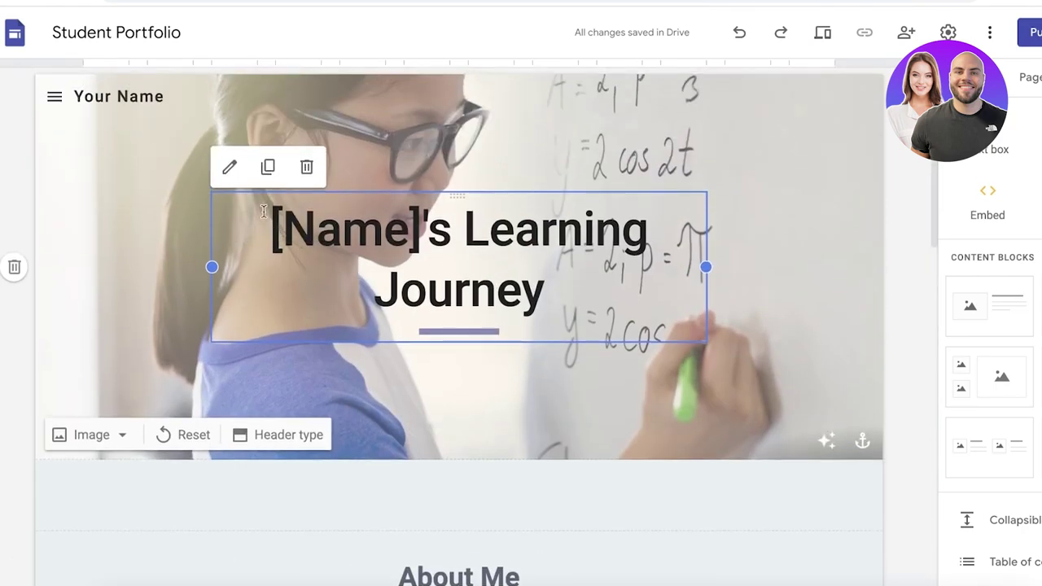
left_click(52, 95)
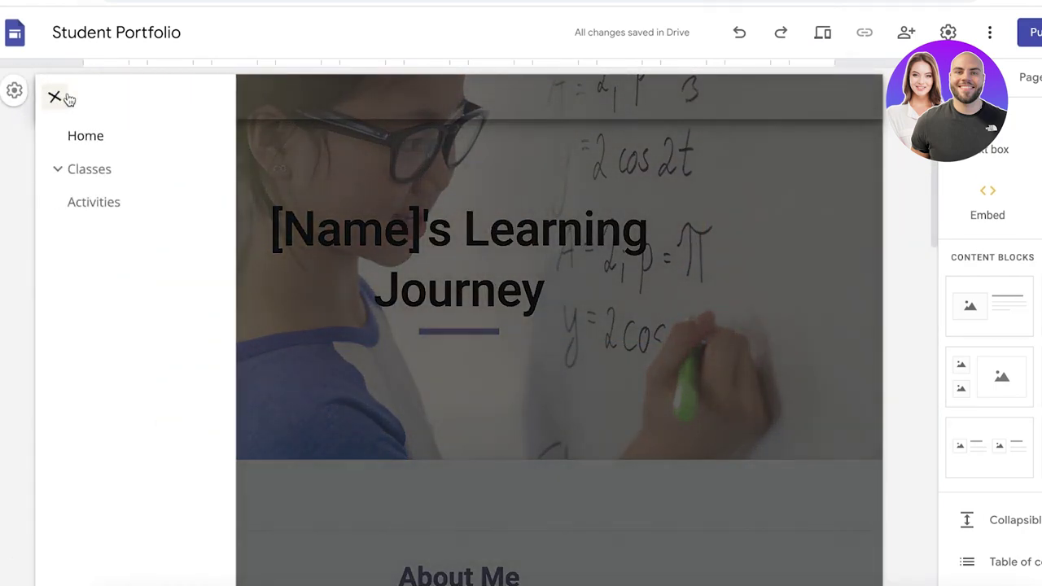
left_click(69, 97)
- Replace 'Your Name' with the student's name and paste the Skill Based Internship Portfolio title
left_click(365, 263)
triple_click(366, 263)
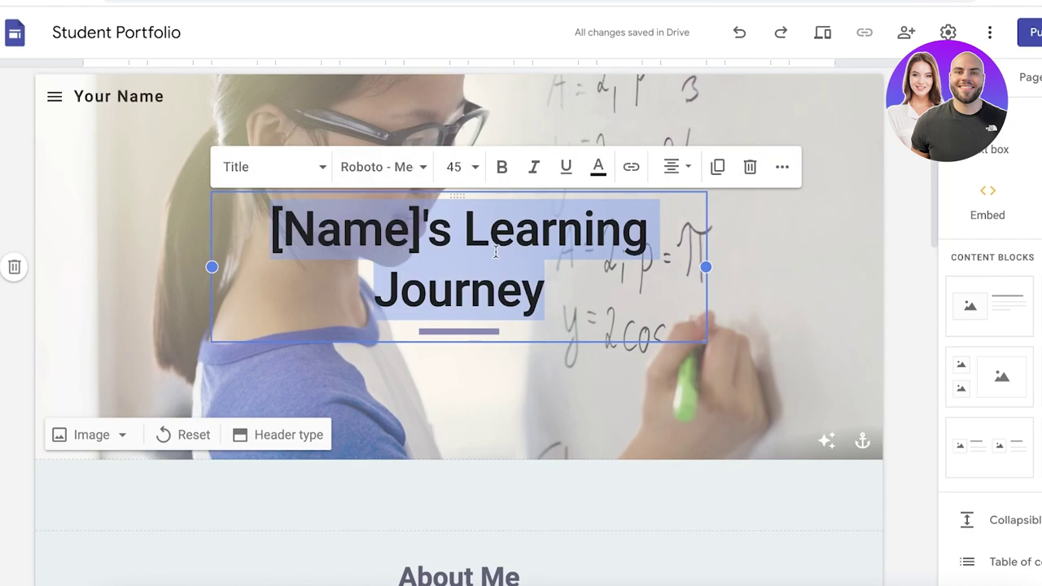
left_click(345, 253)
triple_click(346, 253)
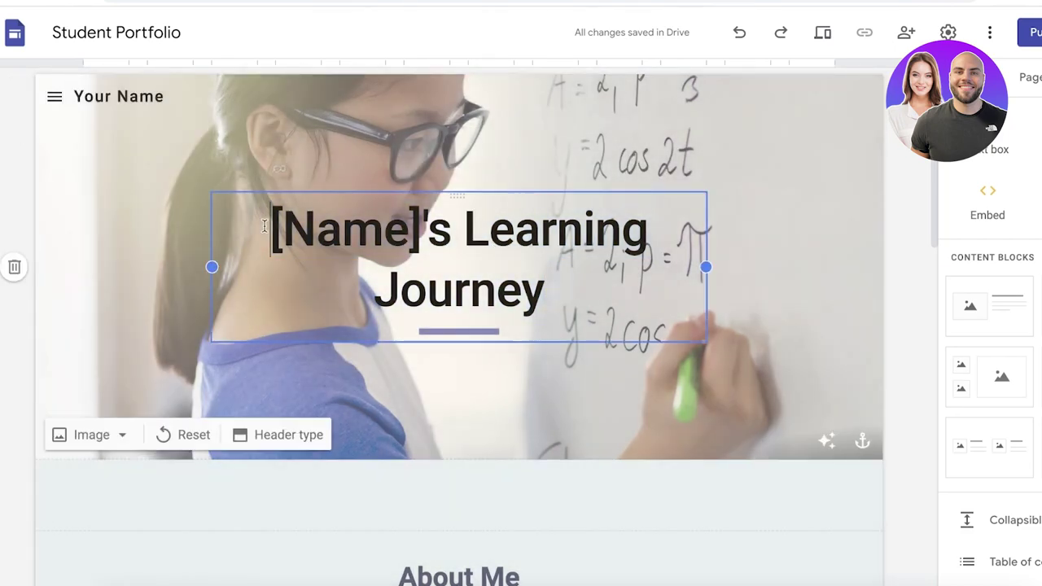
double_click(636, 343)
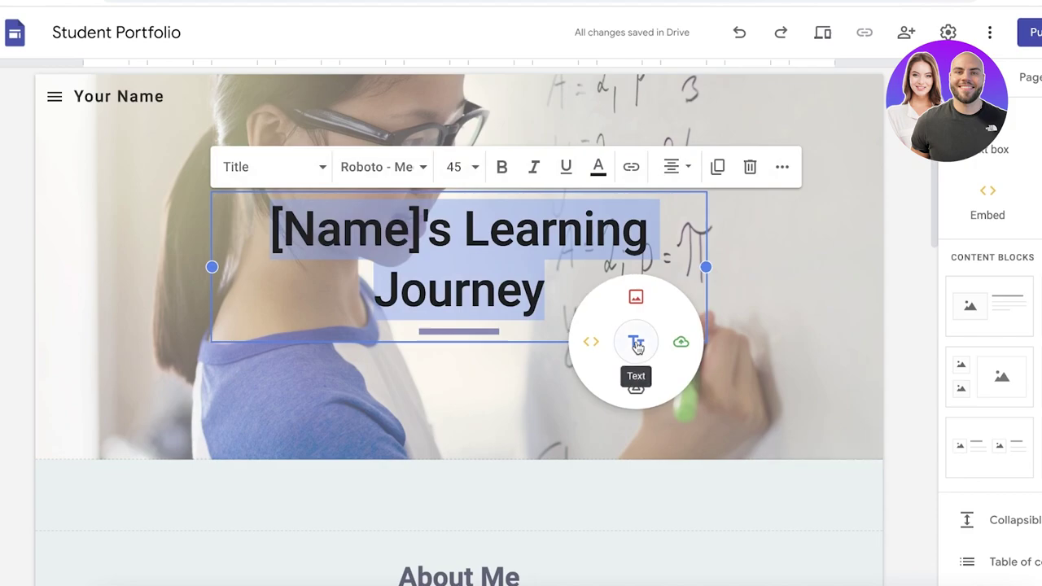
triple_click(141, 96)
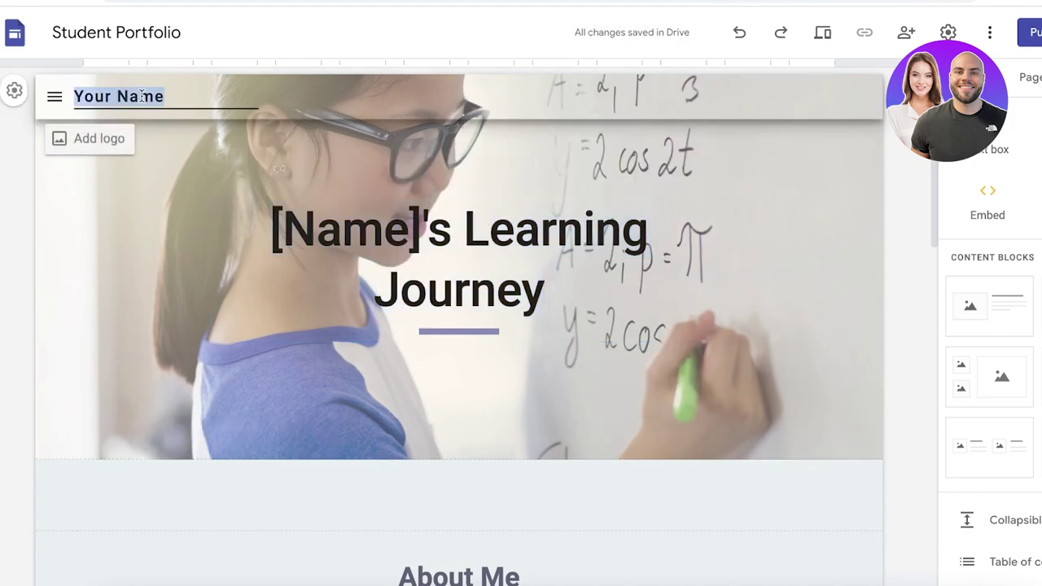
type("Jane Doe")
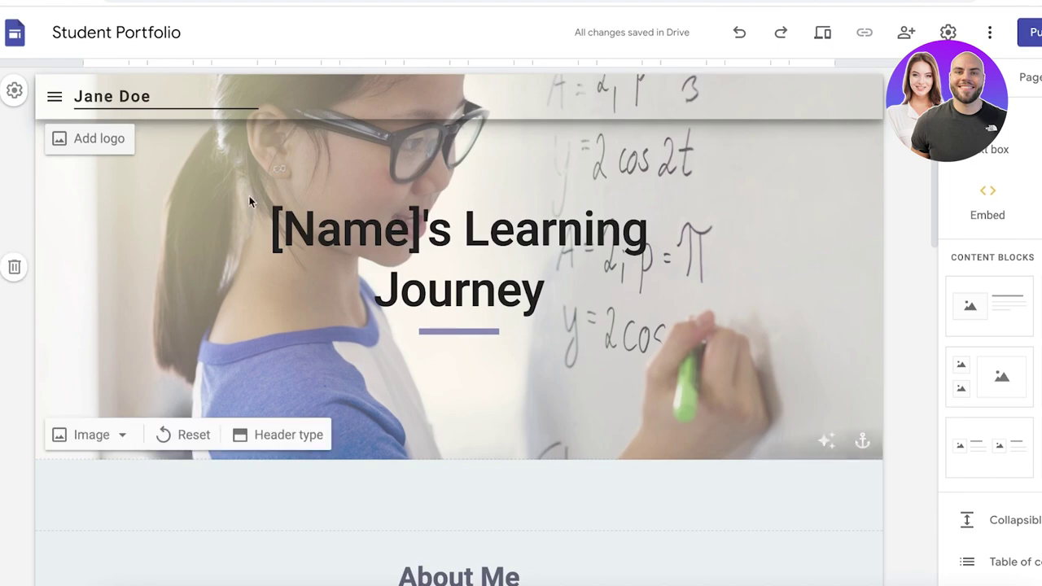
triple_click(323, 229)
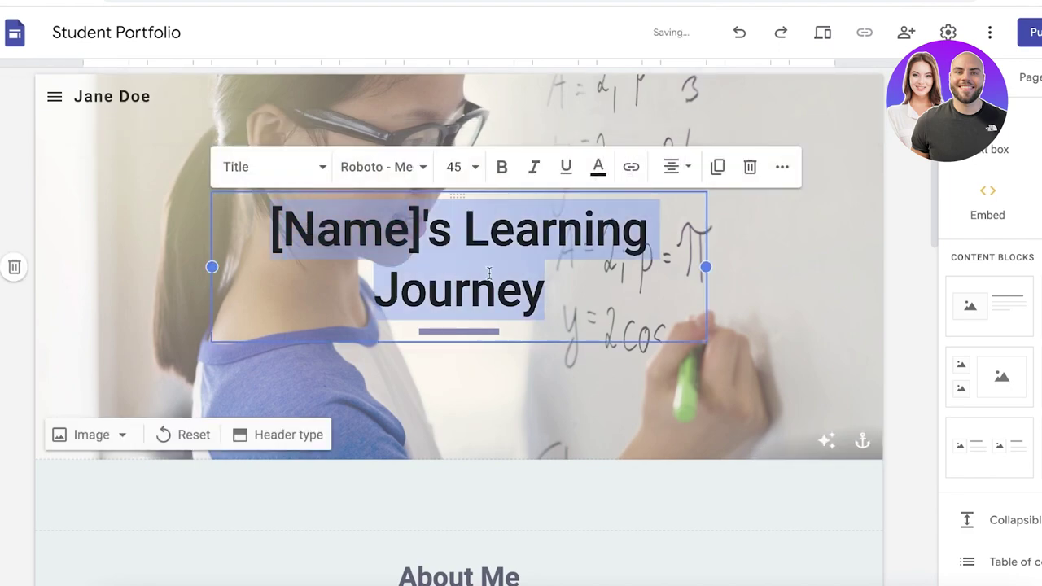
type("Jane Doe, Skill Based Internship Portfolio")
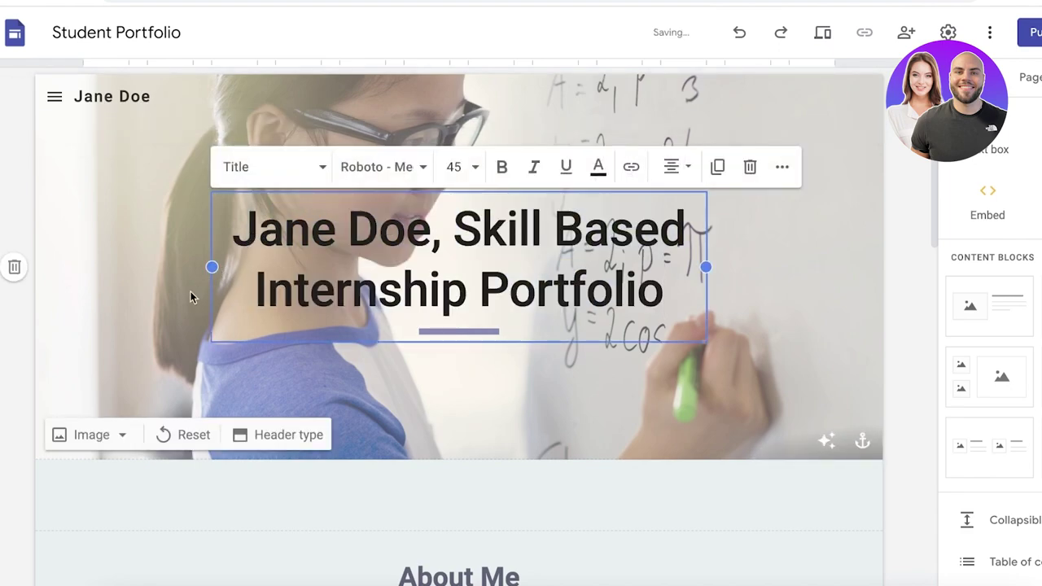
scroll(426, 366, "down", 3)
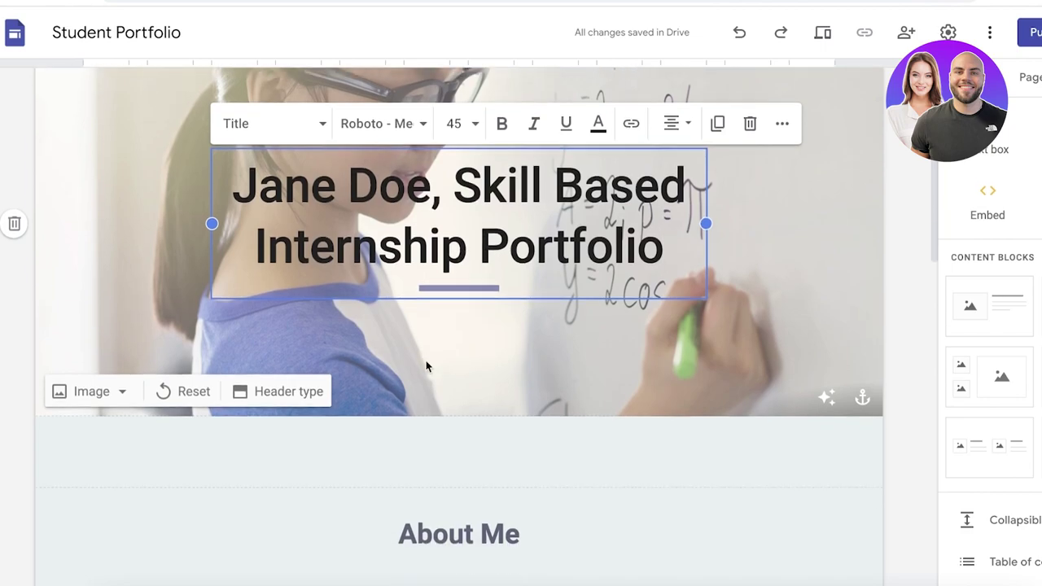
left_click(449, 286)
scroll(461, 318, "up", 3)
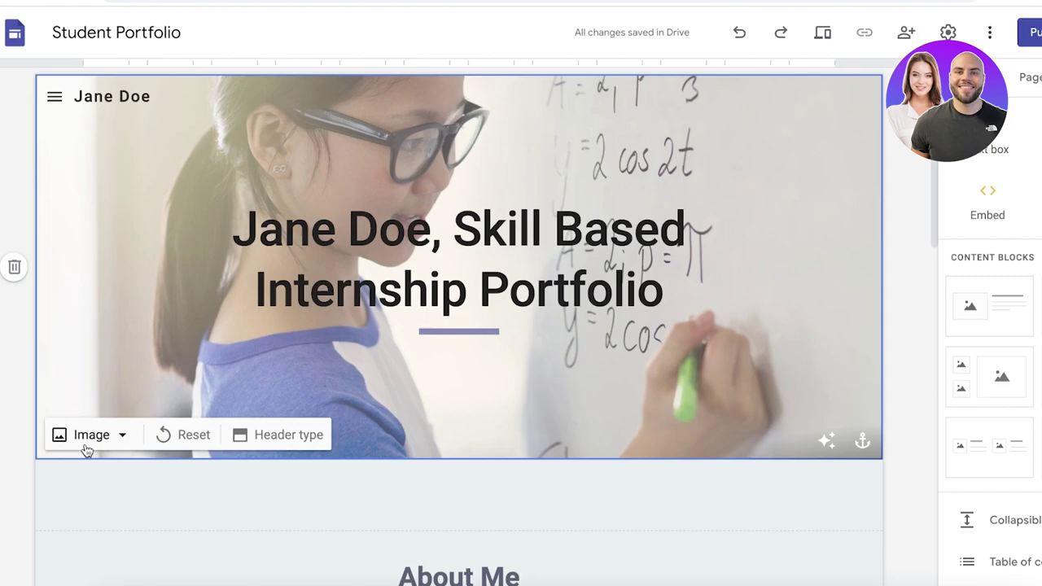
left_click(299, 435)
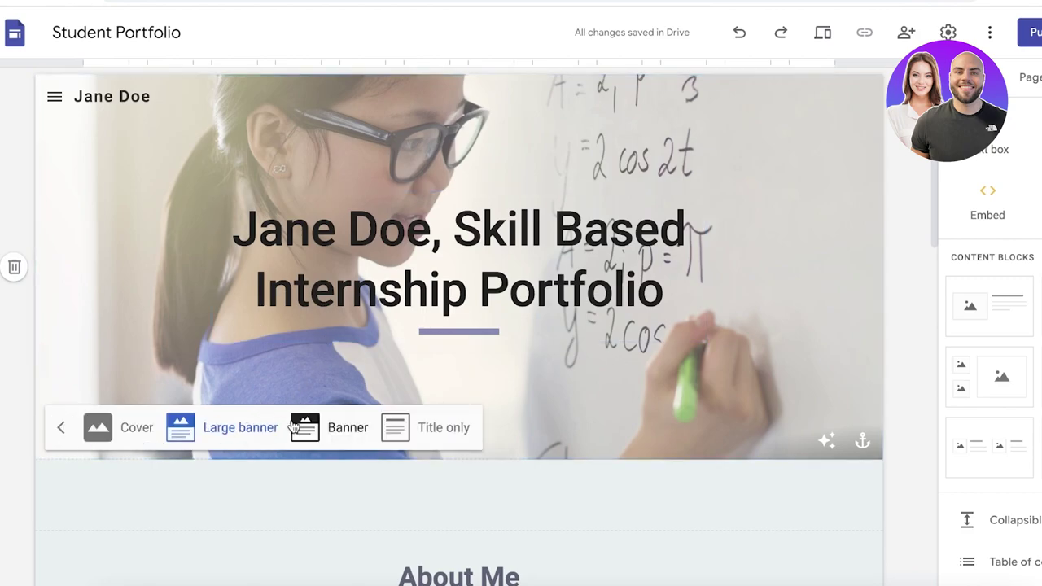
left_click(294, 428)
left_click(426, 298)
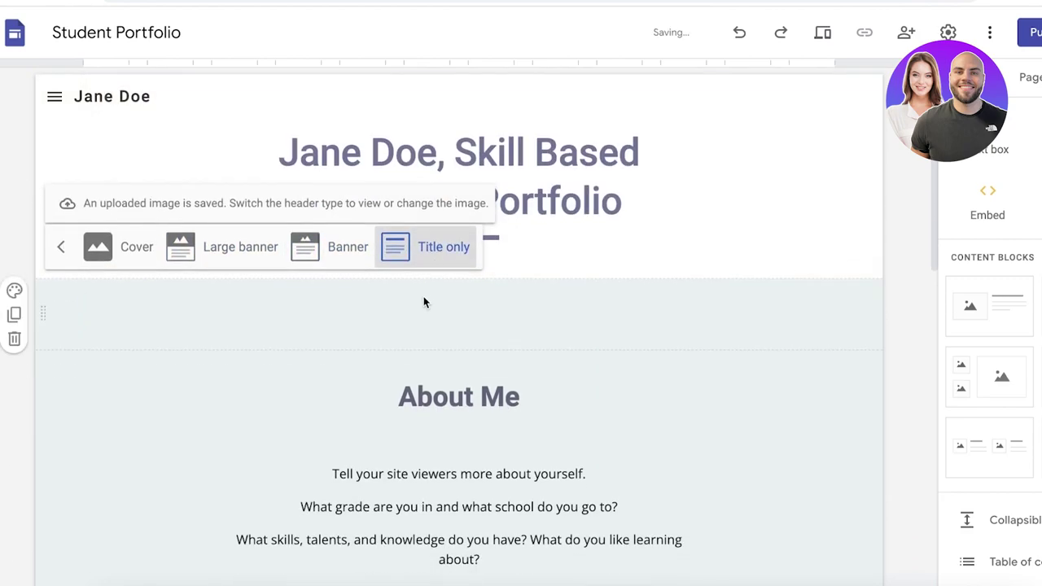
left_click(138, 252)
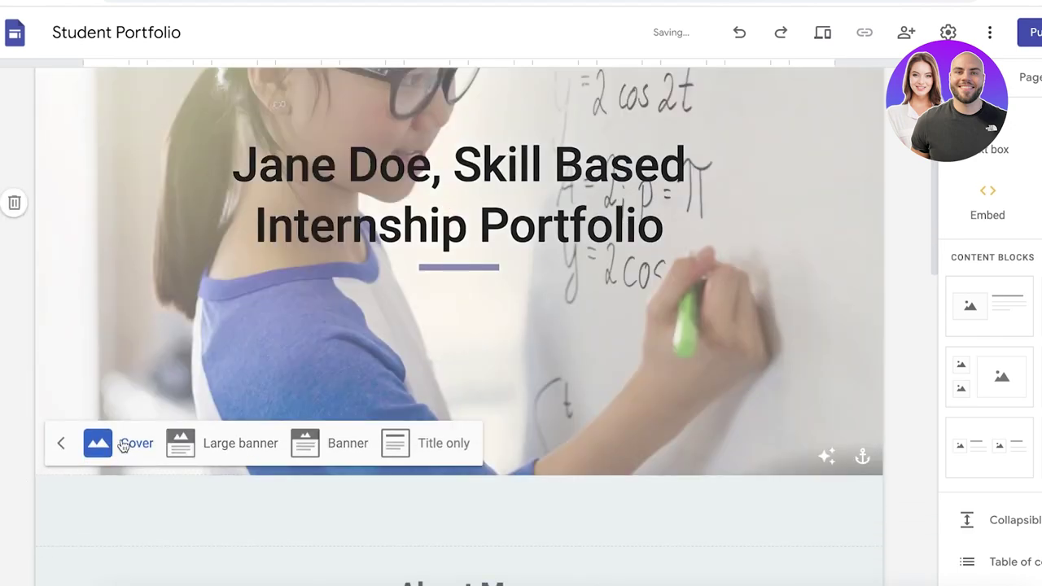
left_click(252, 444)
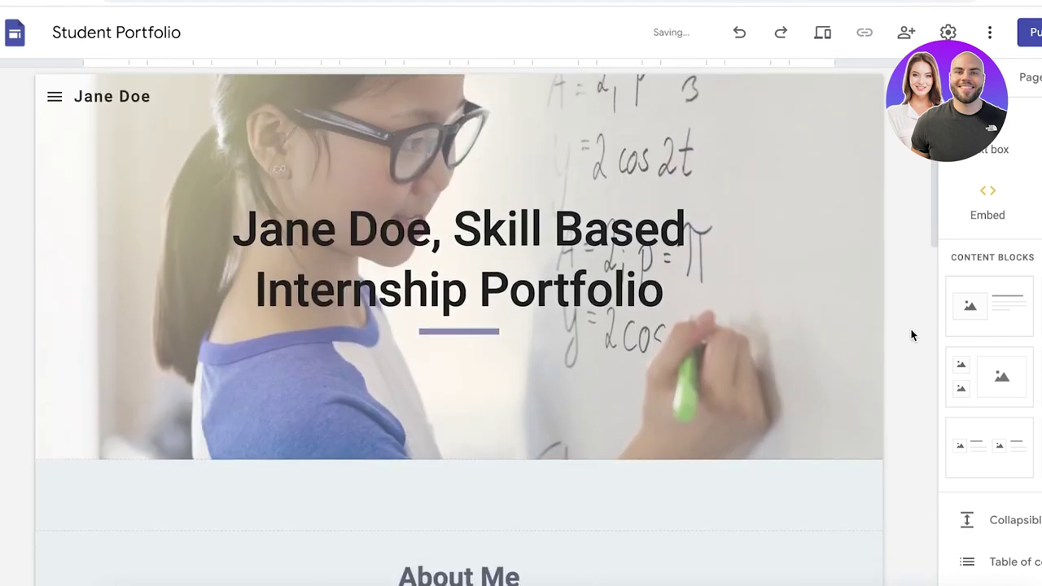
scroll(877, 208, "down", 8)
scroll(654, 293, "up", 5)
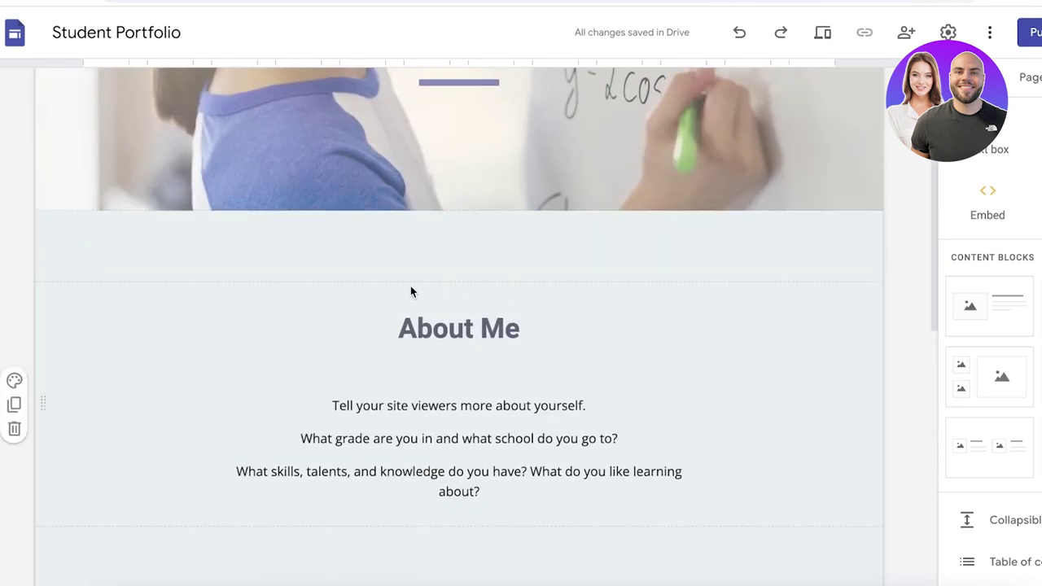
scroll(411, 291, "down", 5)
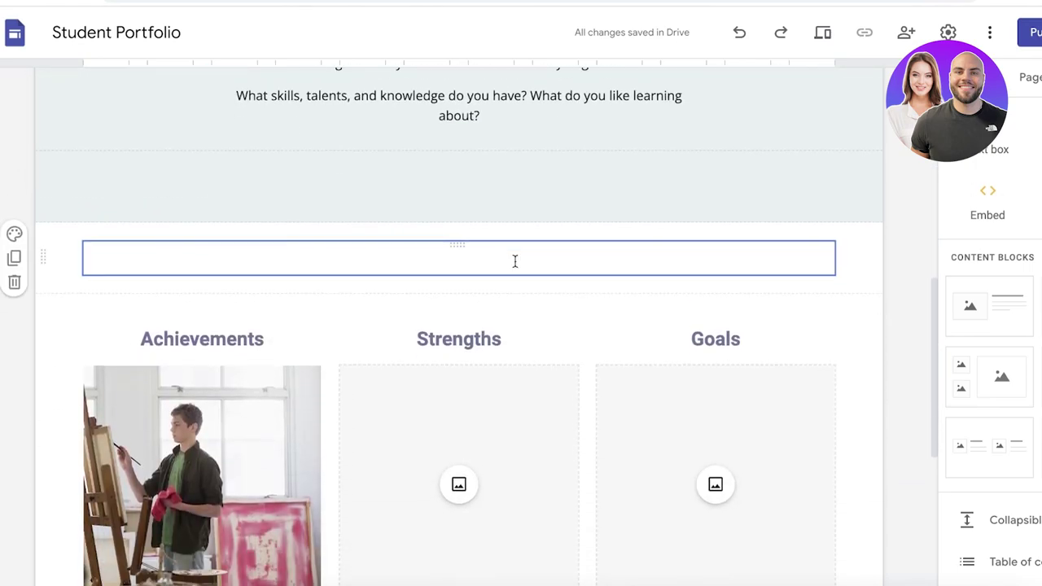
scroll(514, 260, "down", 5)
scroll(514, 263, "up", 4)
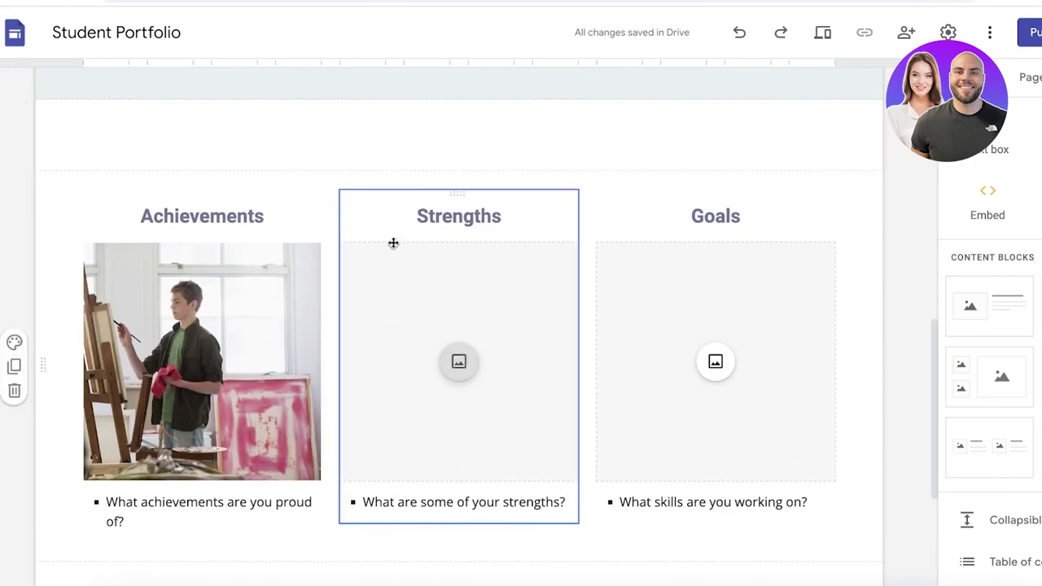
- Open the Classes page from the site navigation drawer and scroll through it
scroll(393, 242, "up", 10)
left_click(48, 95)
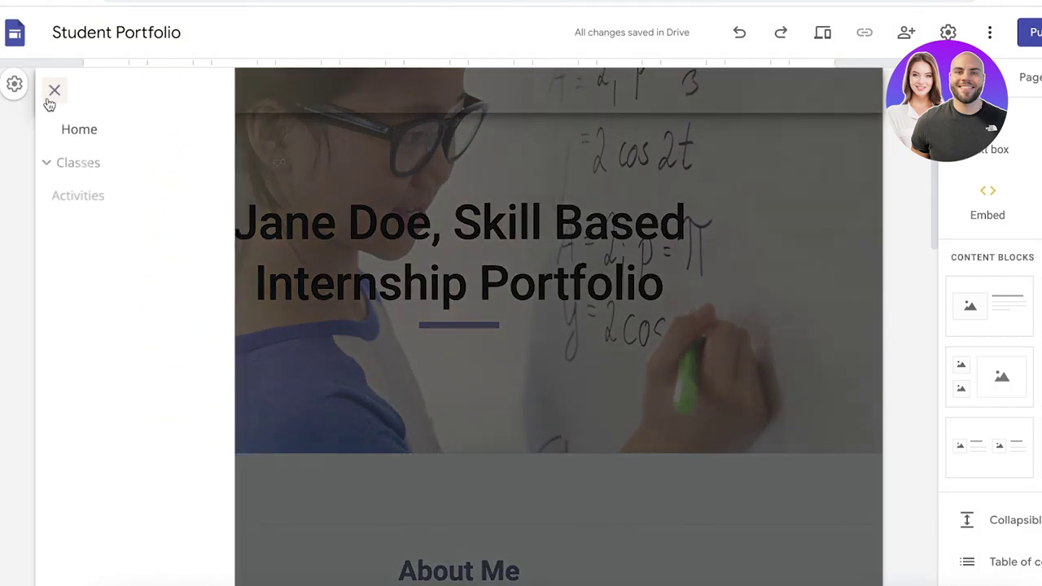
left_click(74, 165)
scroll(342, 152, "down", 3)
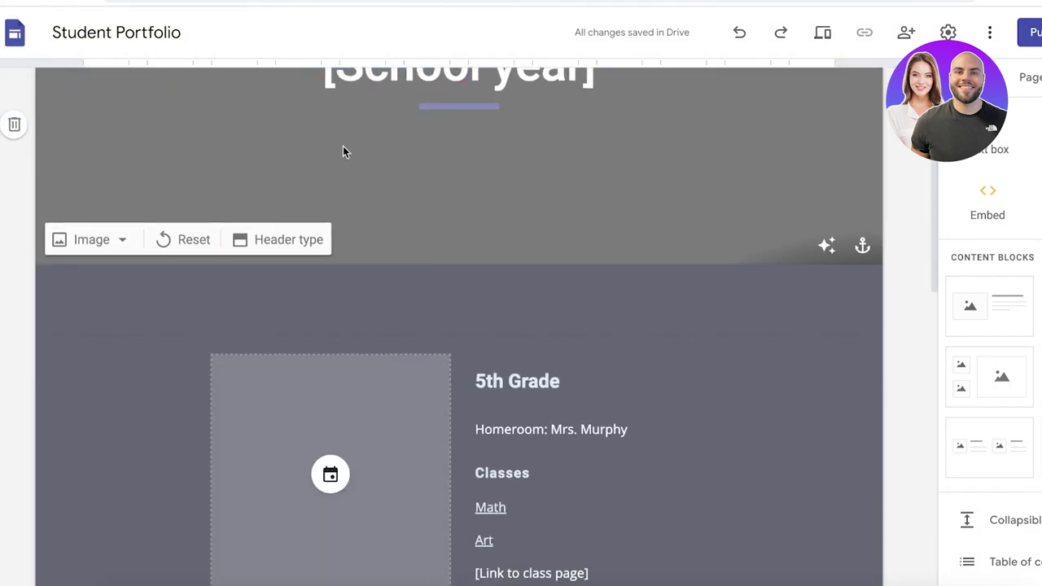
scroll(483, 211, "down", 9)
scroll(174, 70, "up", 12)
scroll(339, 225, "down", 8)
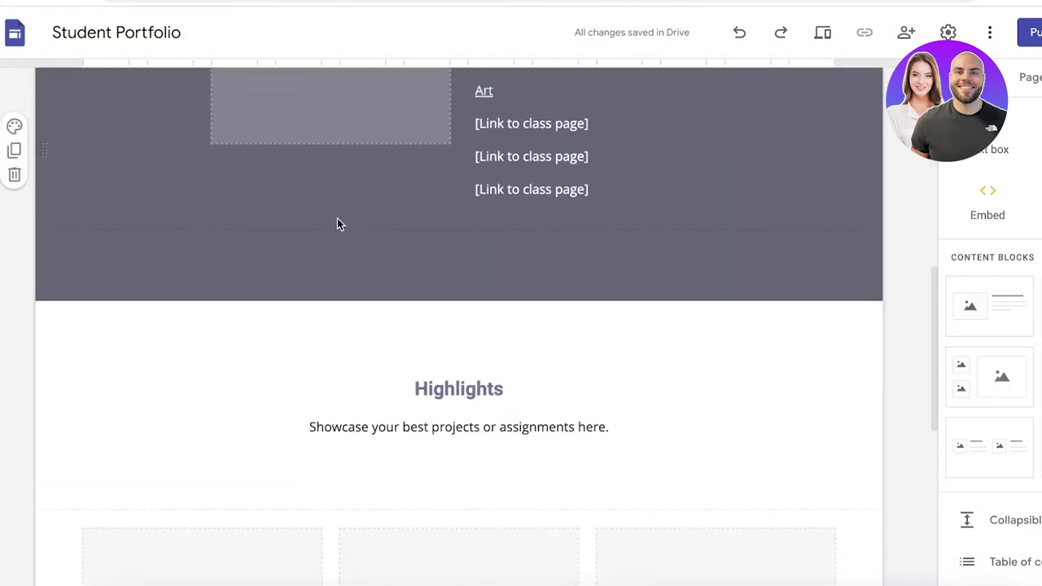
scroll(340, 225, "up", 8)
- Visit the Activities page, then list the site's pages with Classes expanded to Math and Art
left_click(51, 94)
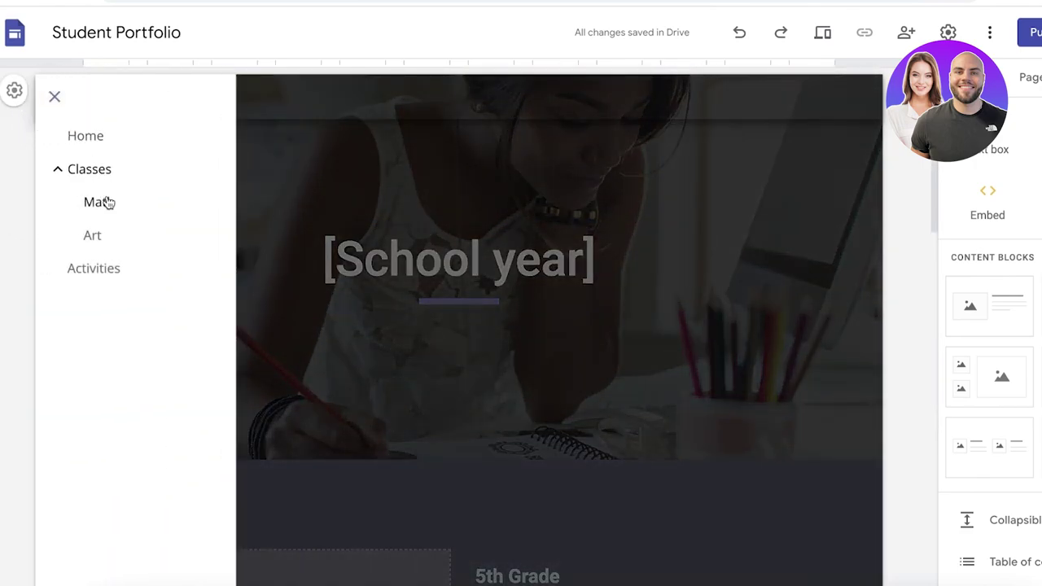
left_click(72, 260)
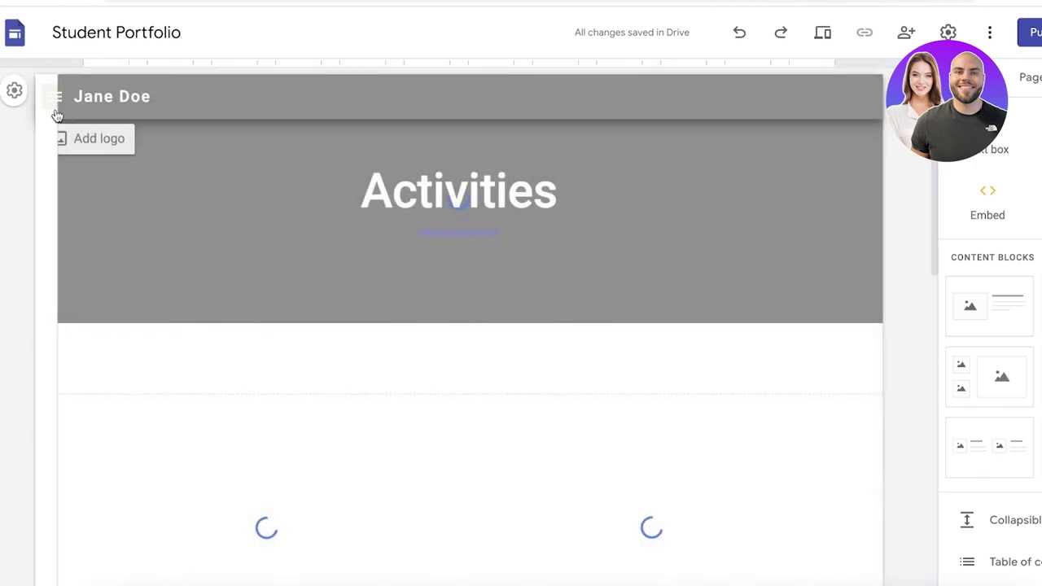
left_click(55, 96)
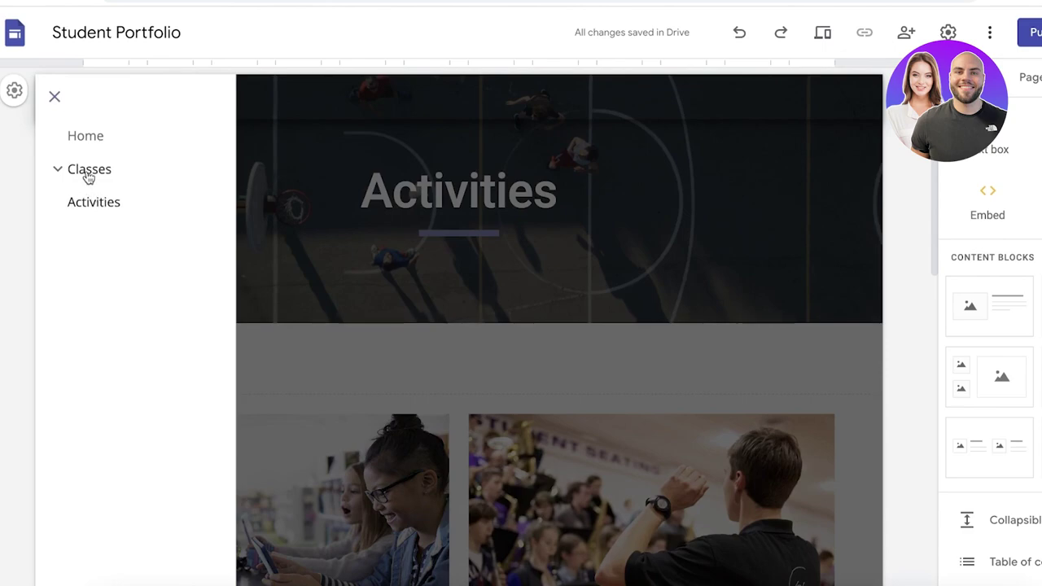
left_click(804, 158)
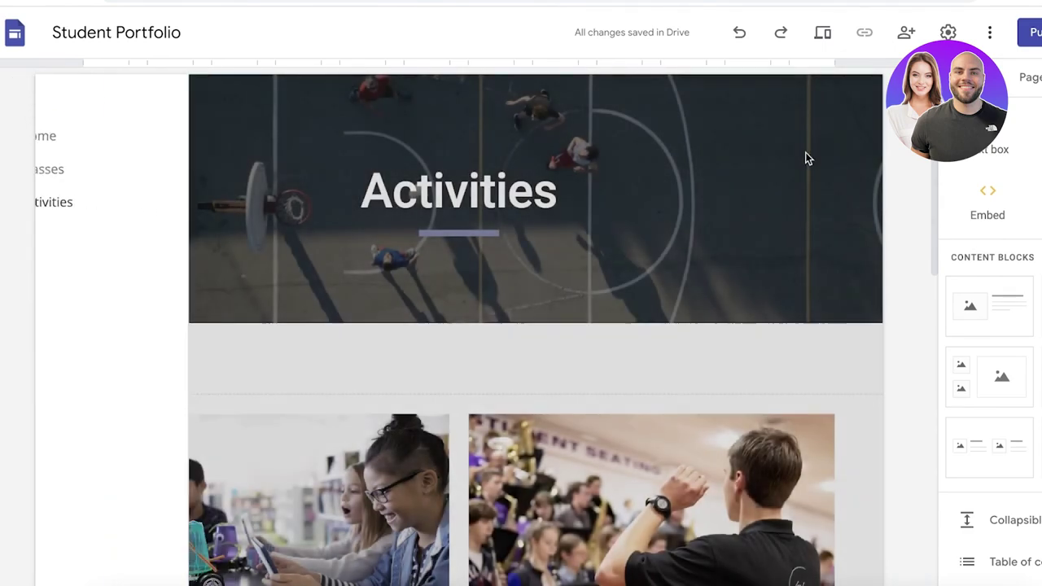
left_click(1027, 76)
left_click(848, 188)
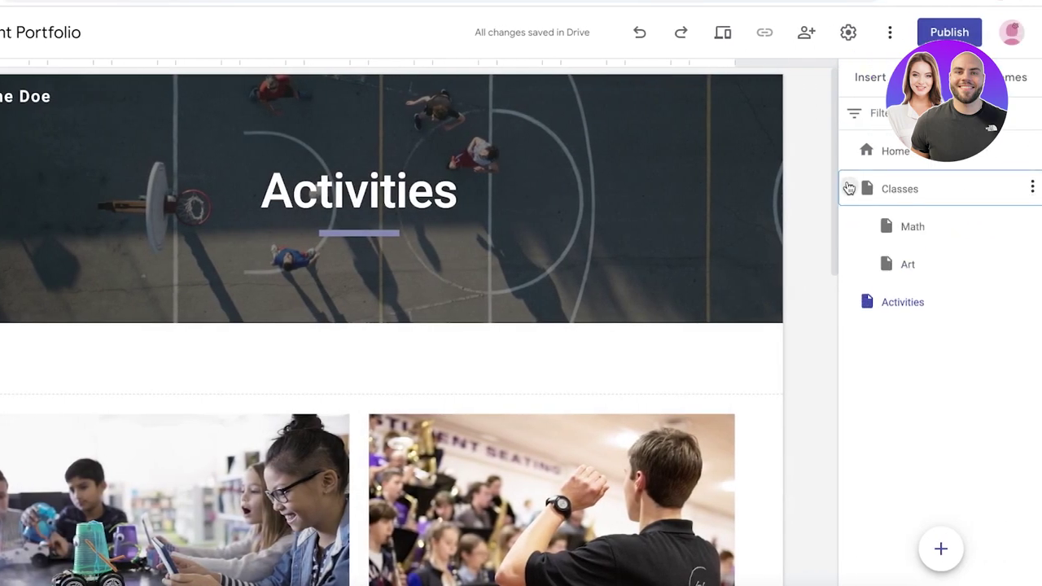
- Delete the Math subpage under Classes
left_click(894, 189)
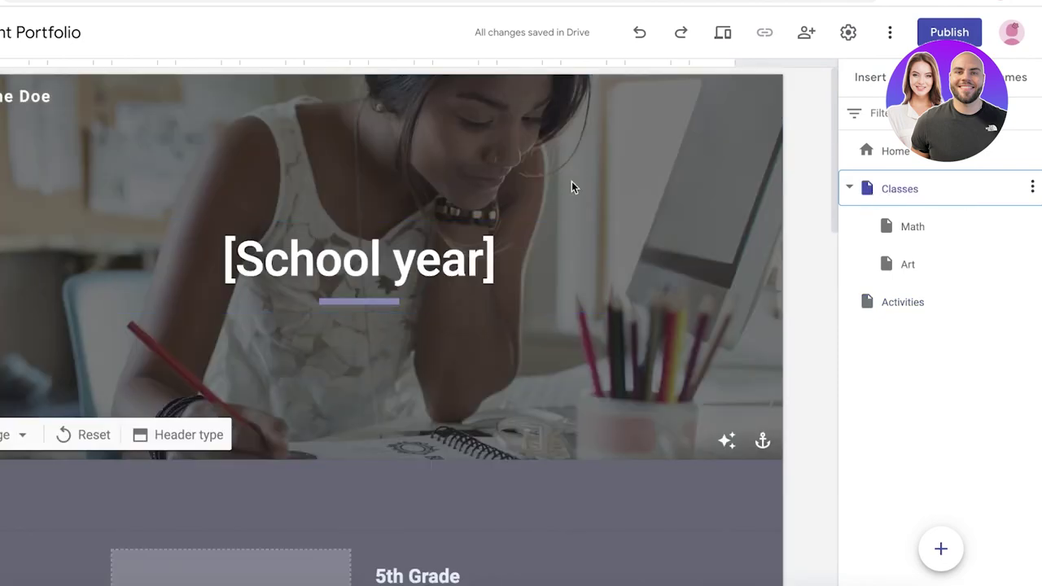
left_click(1032, 186)
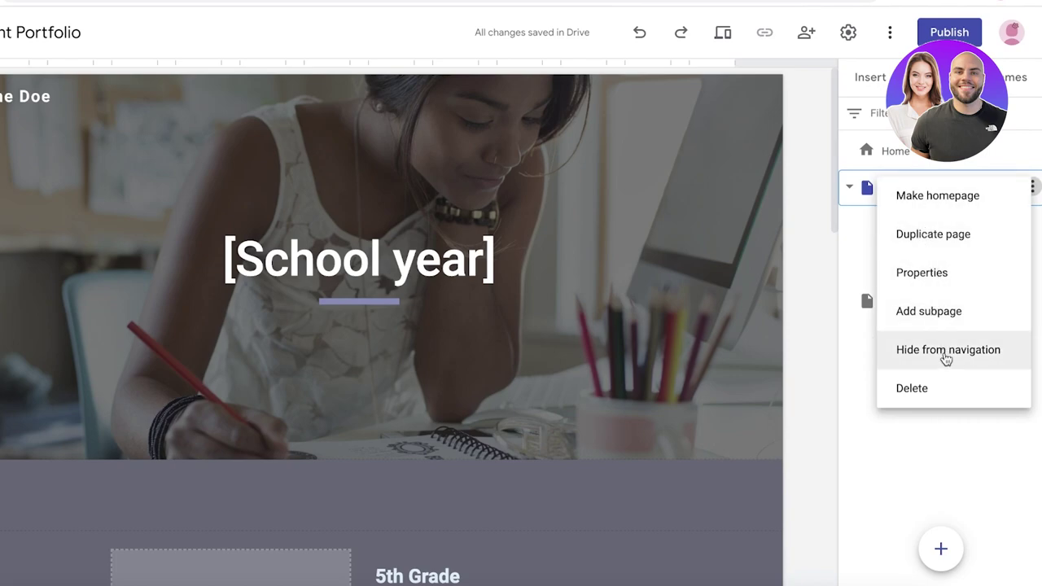
left_click(821, 233)
left_click(881, 192)
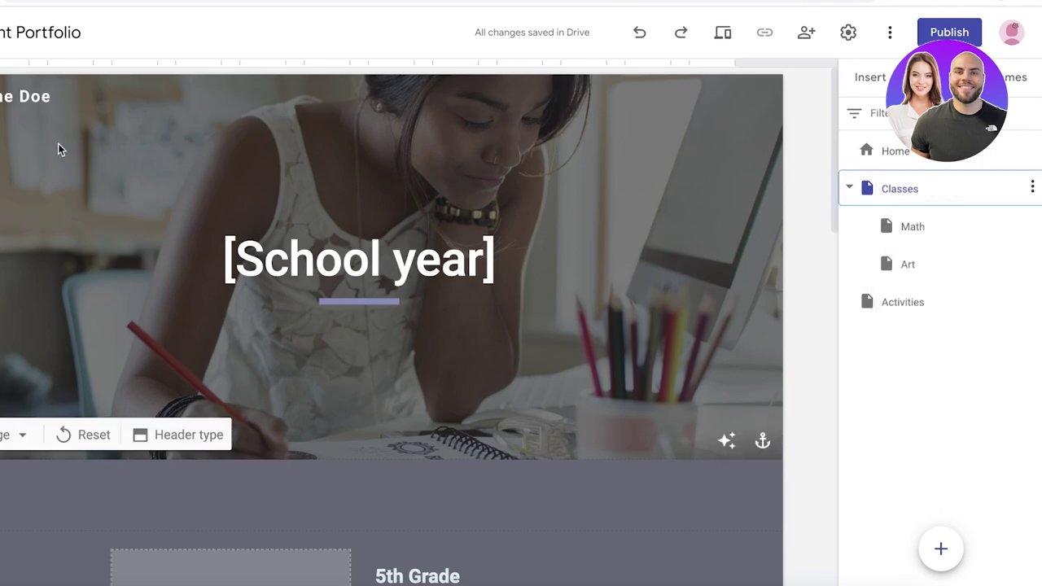
left_click(1031, 186)
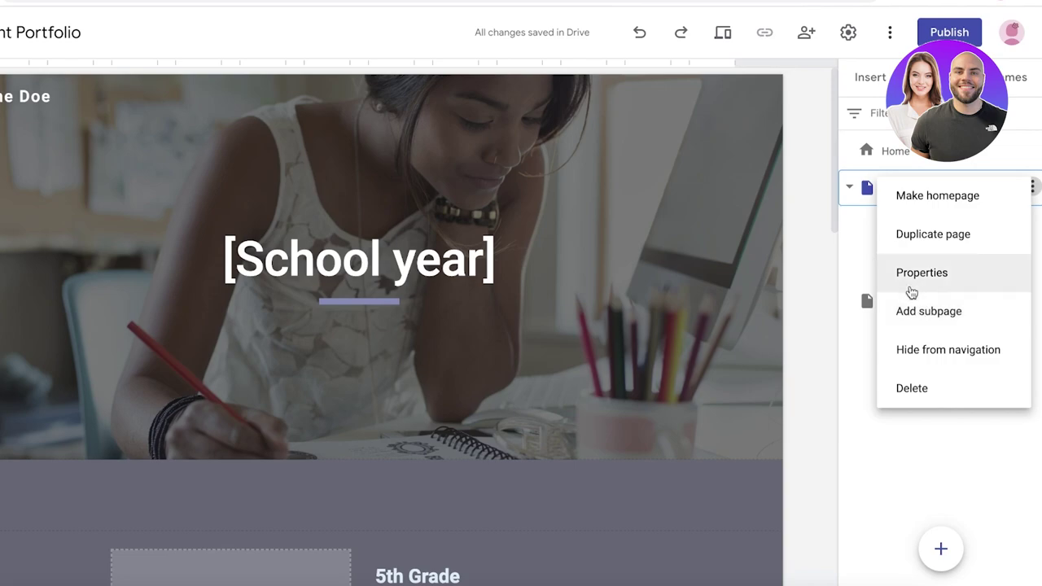
left_click(877, 236)
left_click(1034, 223)
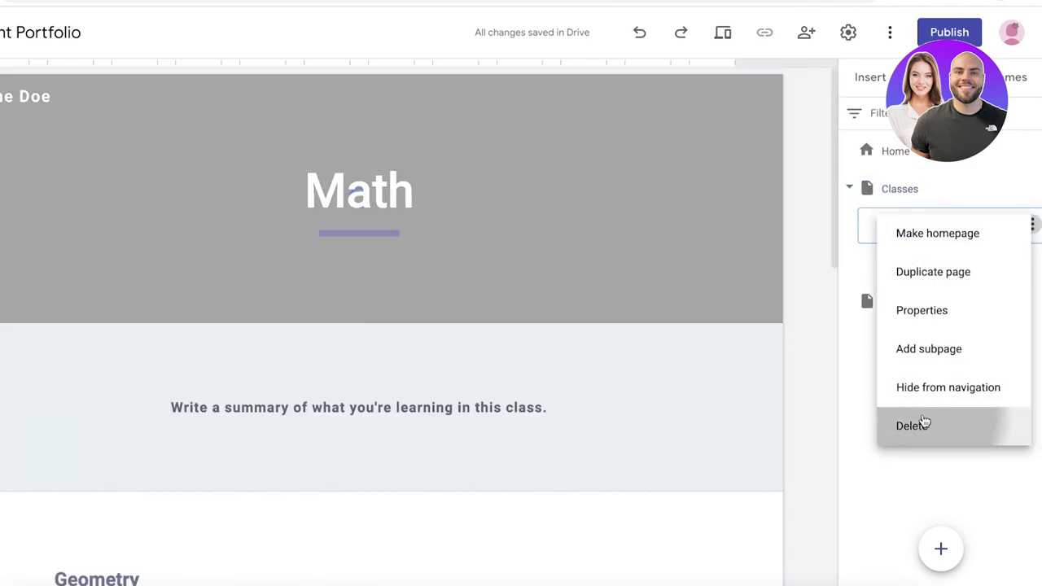
left_click(912, 424)
- Rename the Art page to Experiences
left_click(1032, 226)
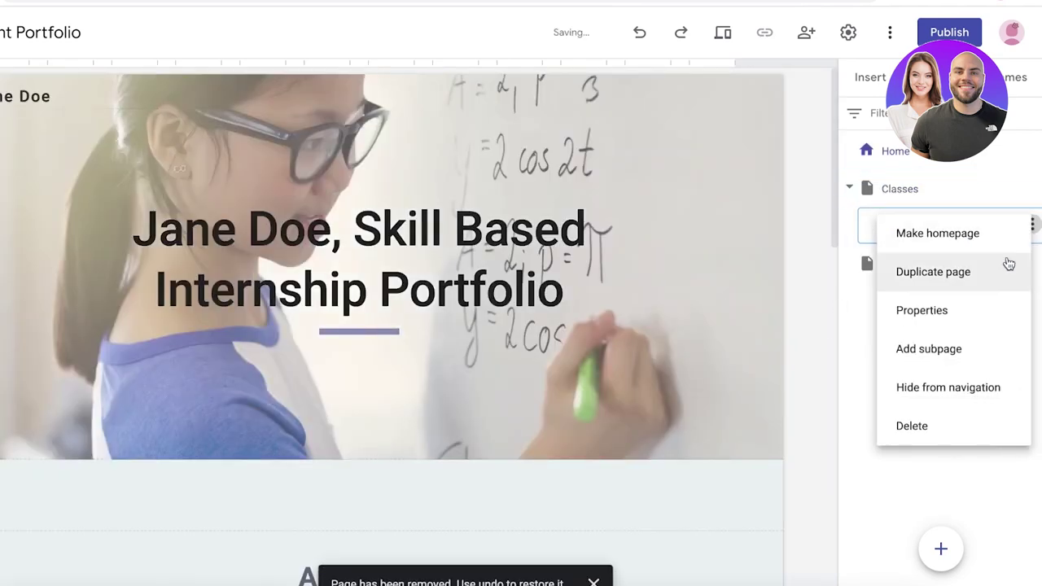
left_click(921, 309)
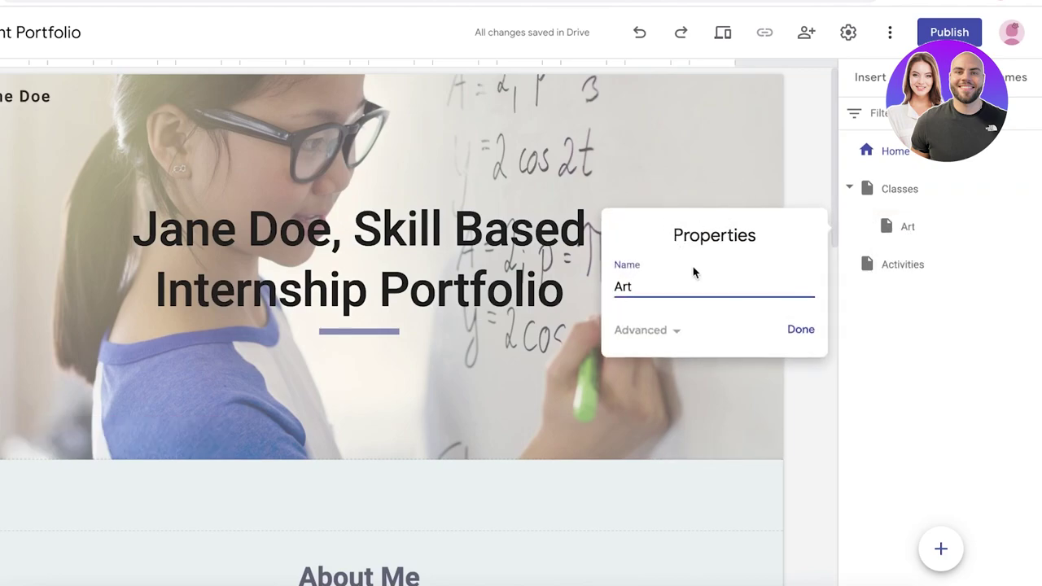
double_click(687, 282)
key("BackSpace")
type("S")
left_click(948, 259)
left_click(1031, 225)
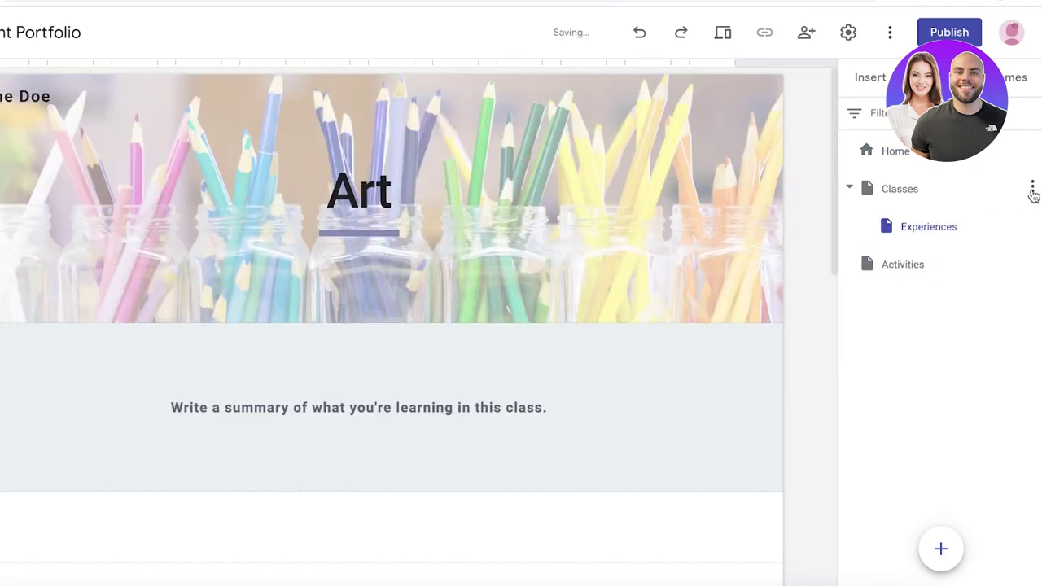
- Rename the Classes page to Skills
left_click(1032, 189)
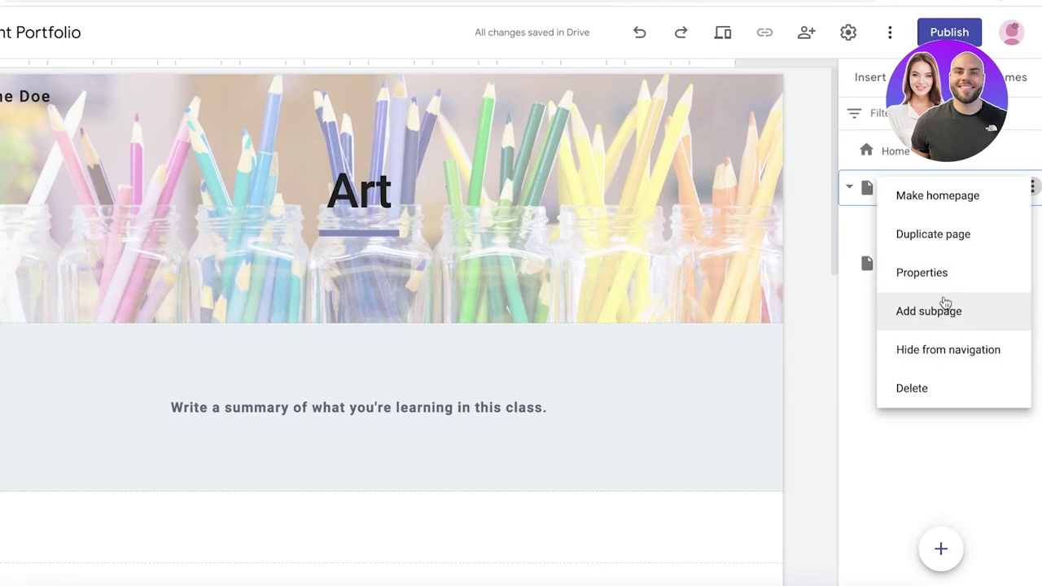
left_click(922, 273)
key("ctrl+a")
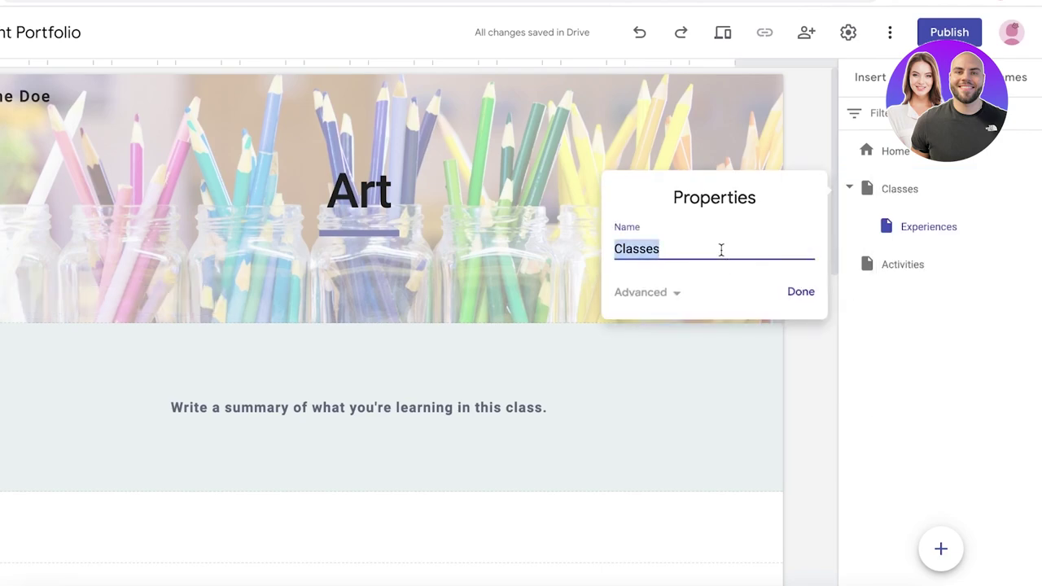
type("Skills")
key("Escape")
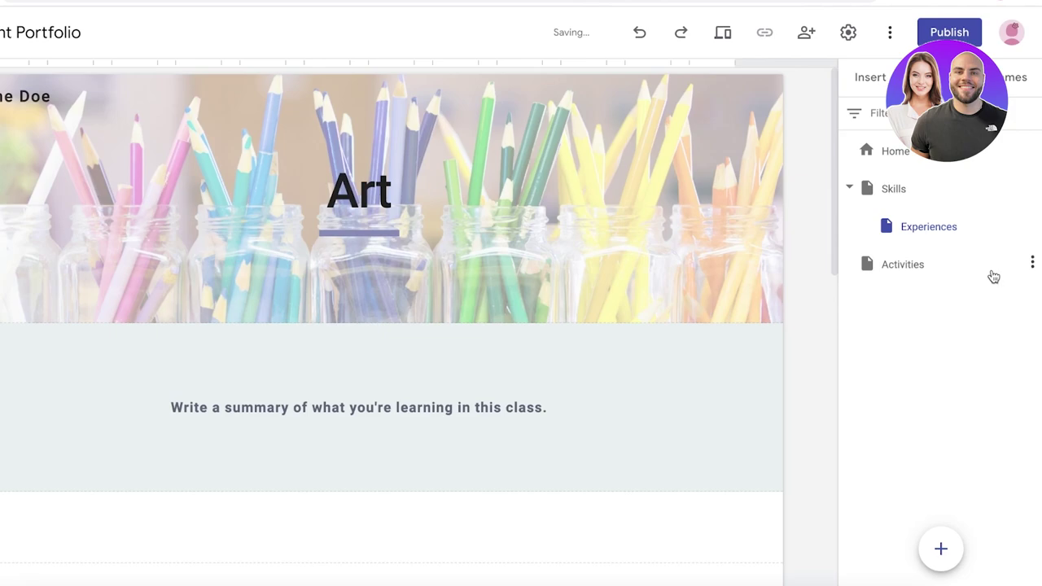
- Delete the Activities page and return to the Home page
left_click(1032, 263)
left_click(910, 466)
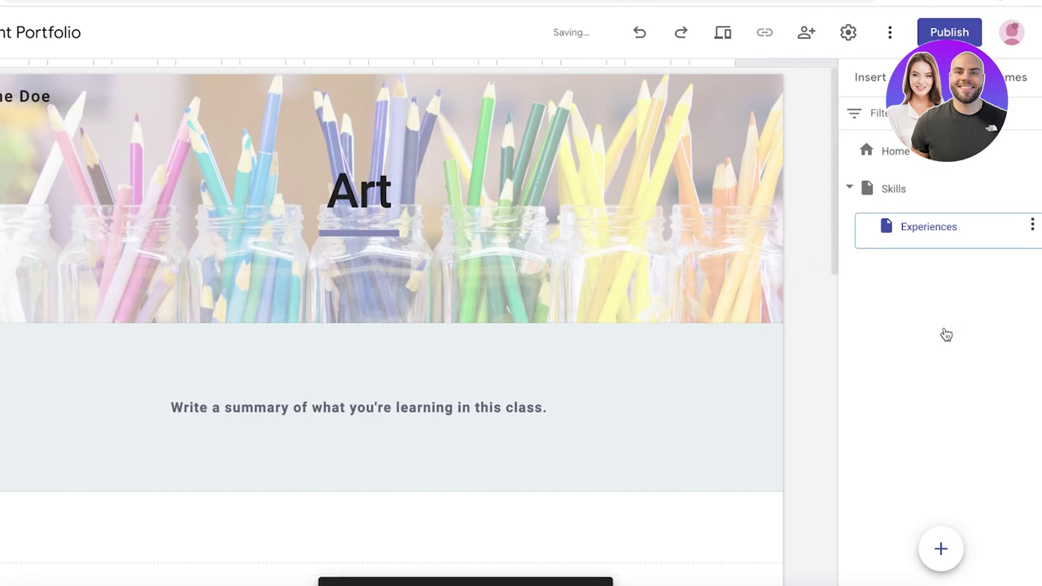
left_click(879, 190)
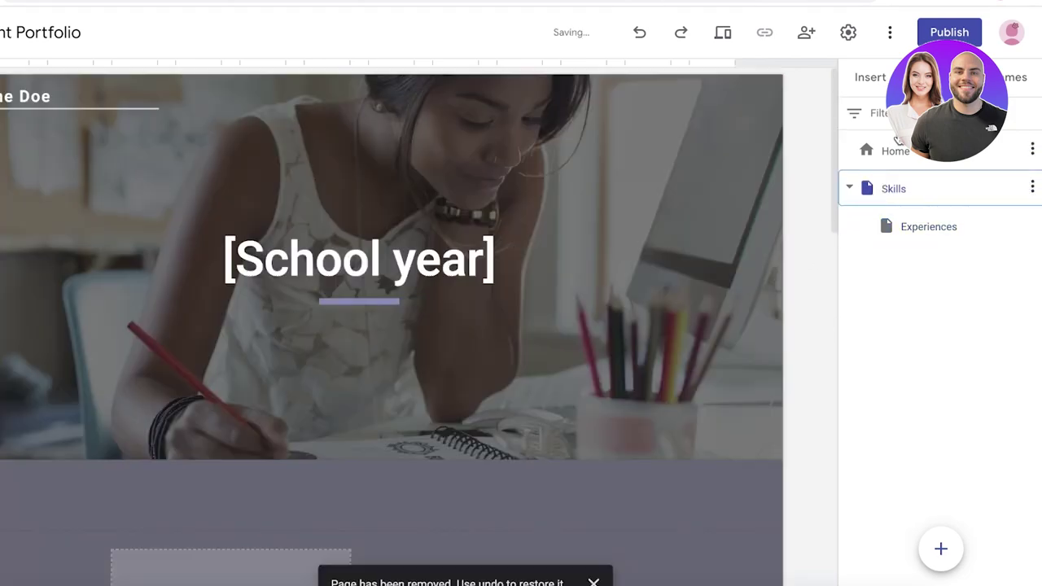
left_click(894, 152)
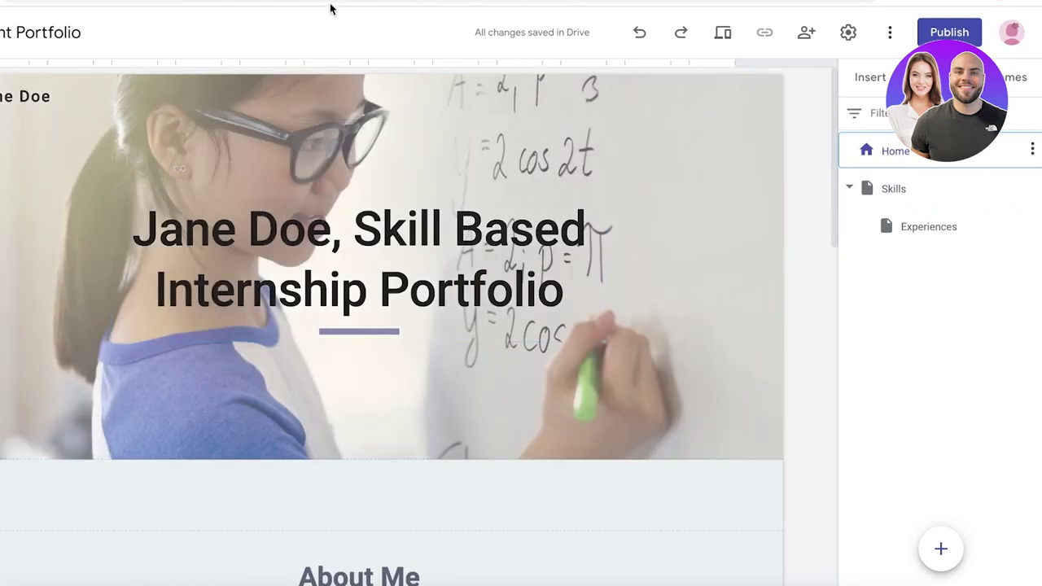
scroll(328, 7, "down", 10)
scroll(482, 193, "up", 3)
scroll(481, 193, "up", 5)
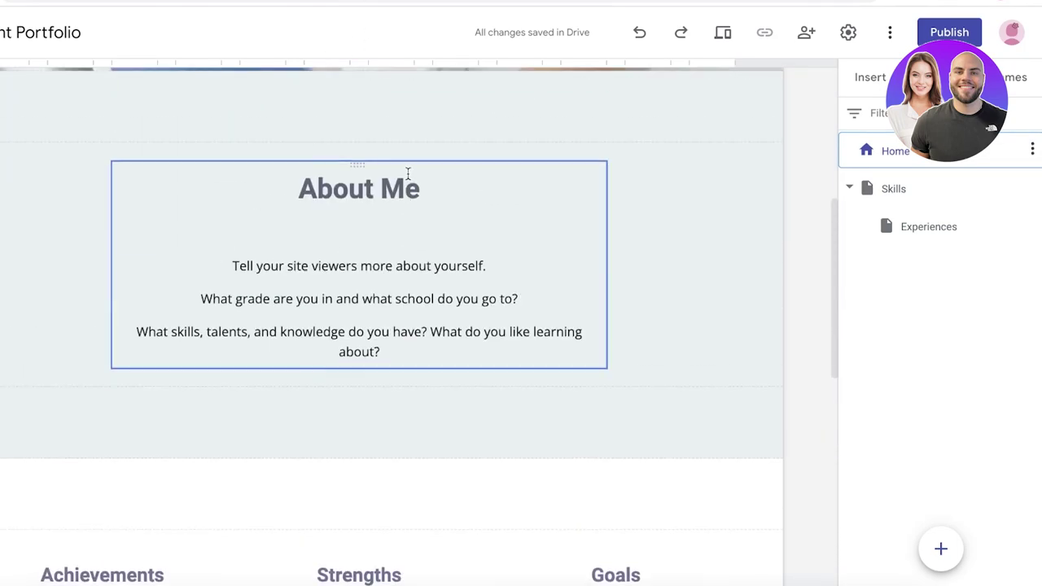
scroll(424, 186, "down", 1)
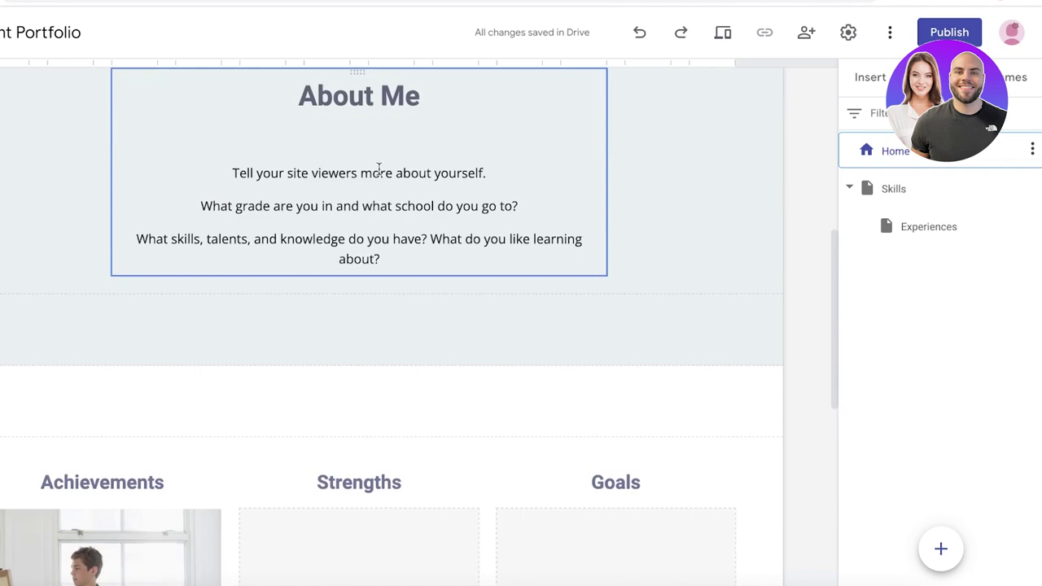
scroll(347, 154, "up", 1)
scroll(347, 155, "up", 3)
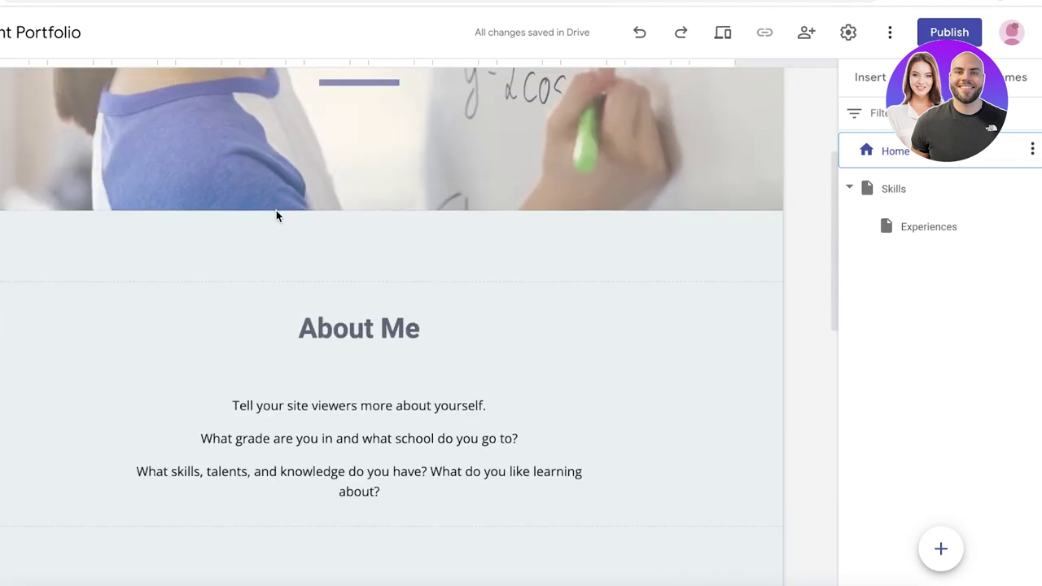
scroll(276, 213, "up", 3)
scroll(276, 210, "down", 1)
scroll(275, 210, "down", 4)
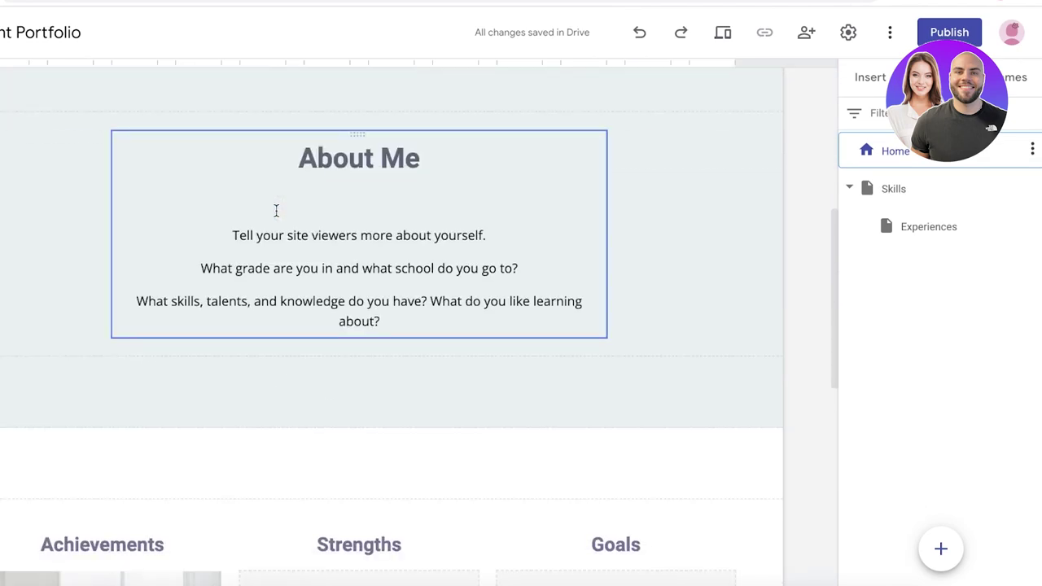
scroll(279, 210, "down", 8)
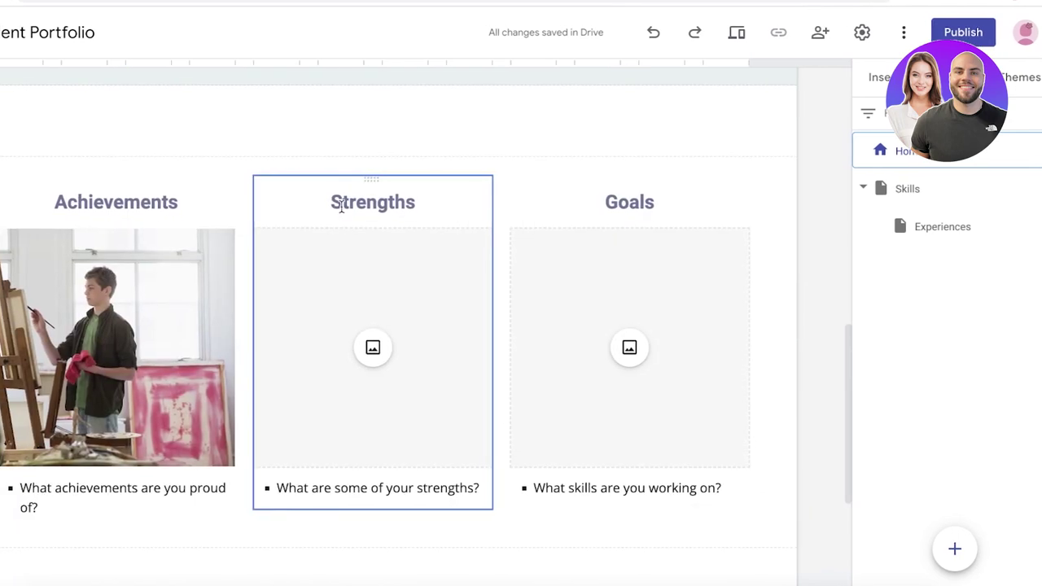
scroll(488, 200, "up", 6)
scroll(497, 204, "down", 2)
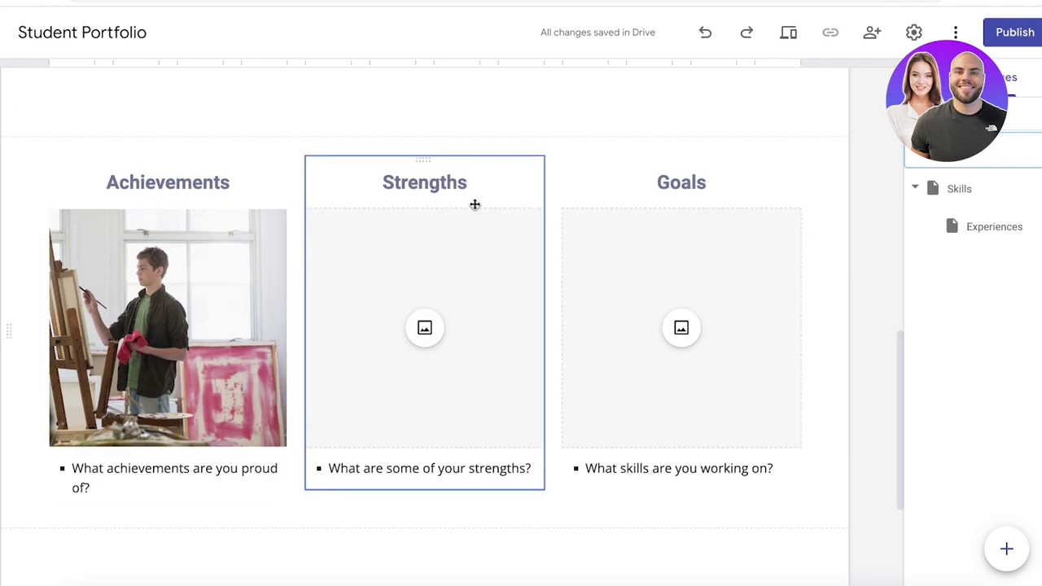
scroll(424, 217, "up", 3)
scroll(424, 216, "down", 2)
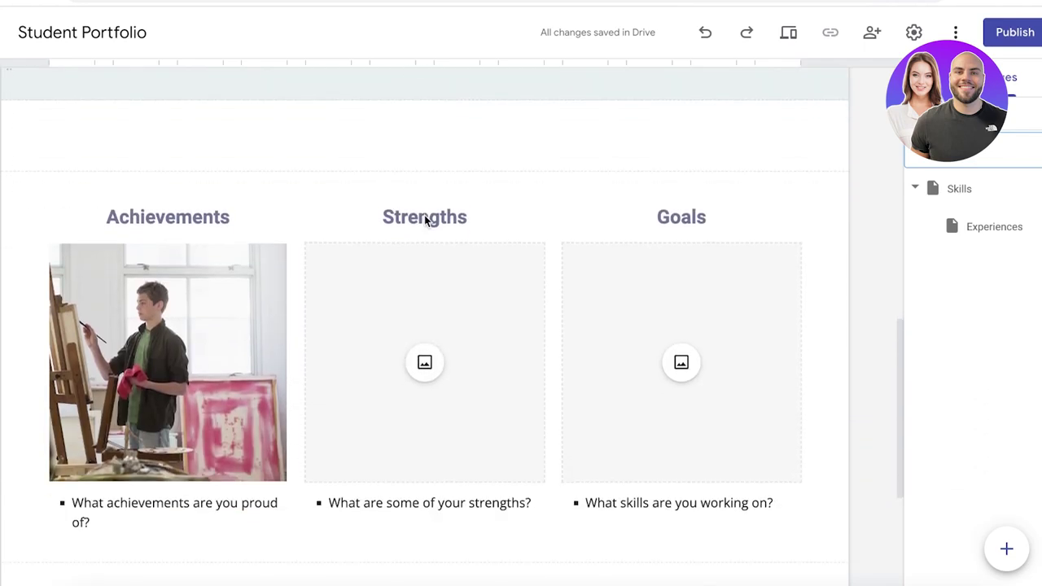
scroll(422, 223, "up", 2)
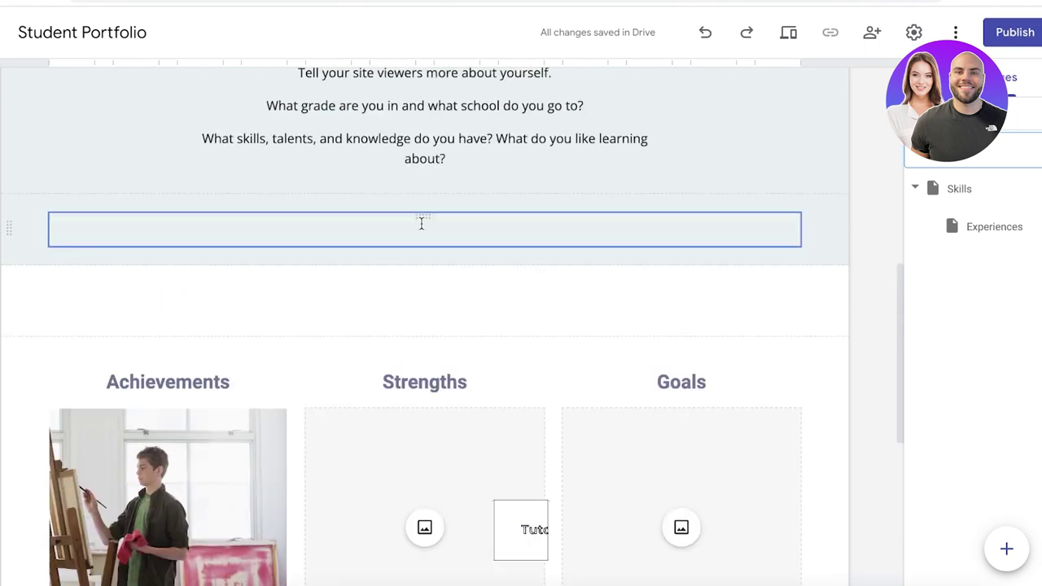
scroll(421, 223, "up", 1)
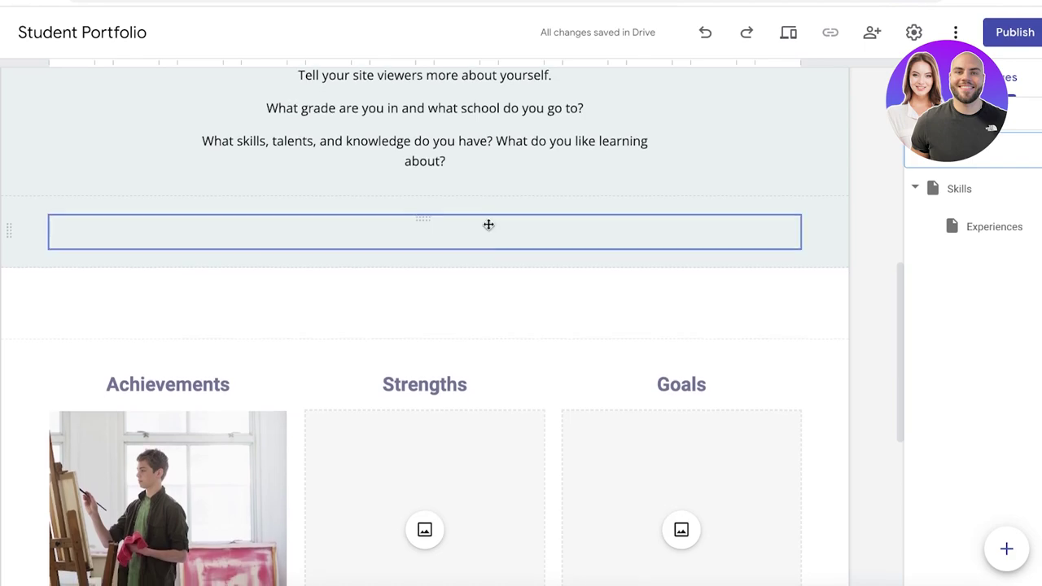
scroll(489, 226, "down", 5)
scroll(373, 255, "up", 9)
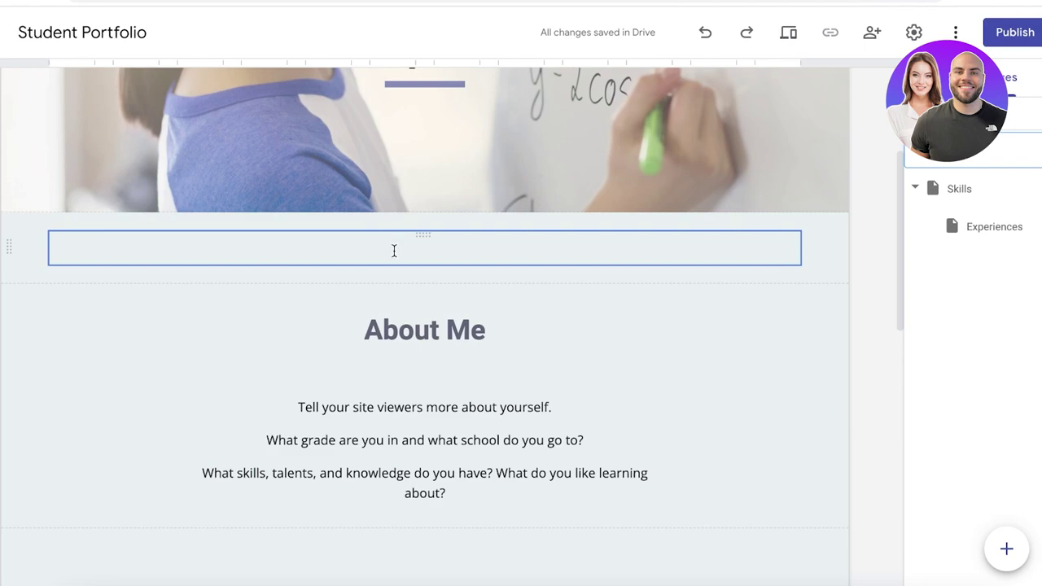
scroll(410, 288, "down", 4)
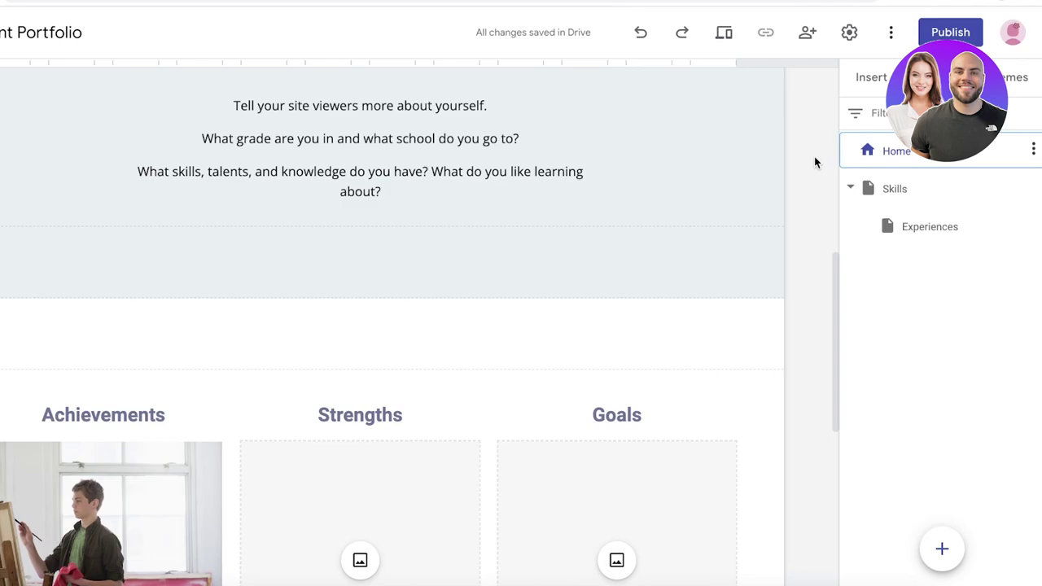
scroll(814, 156, "up", 6)
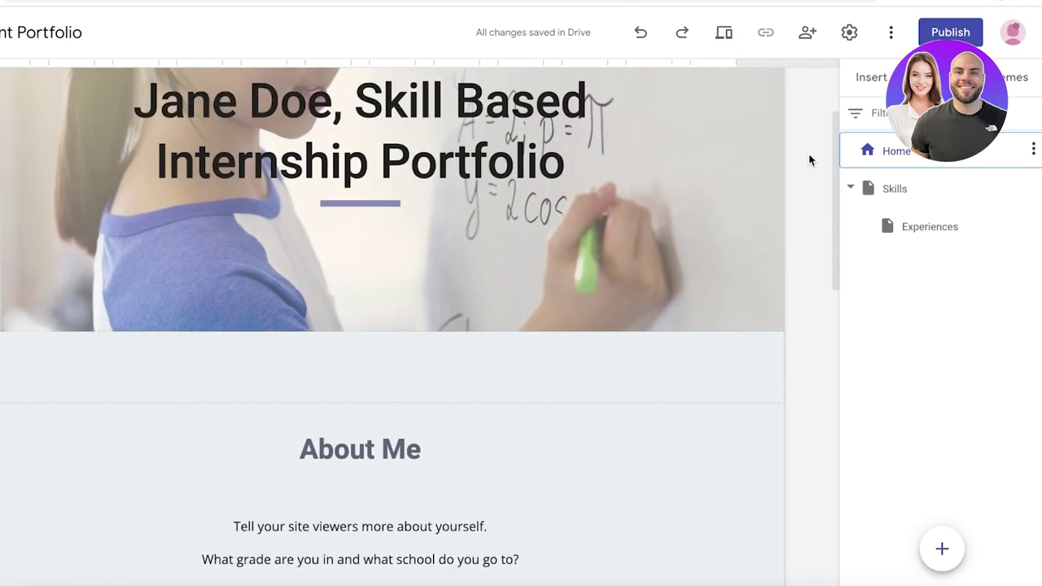
scroll(814, 161, "up", 2)
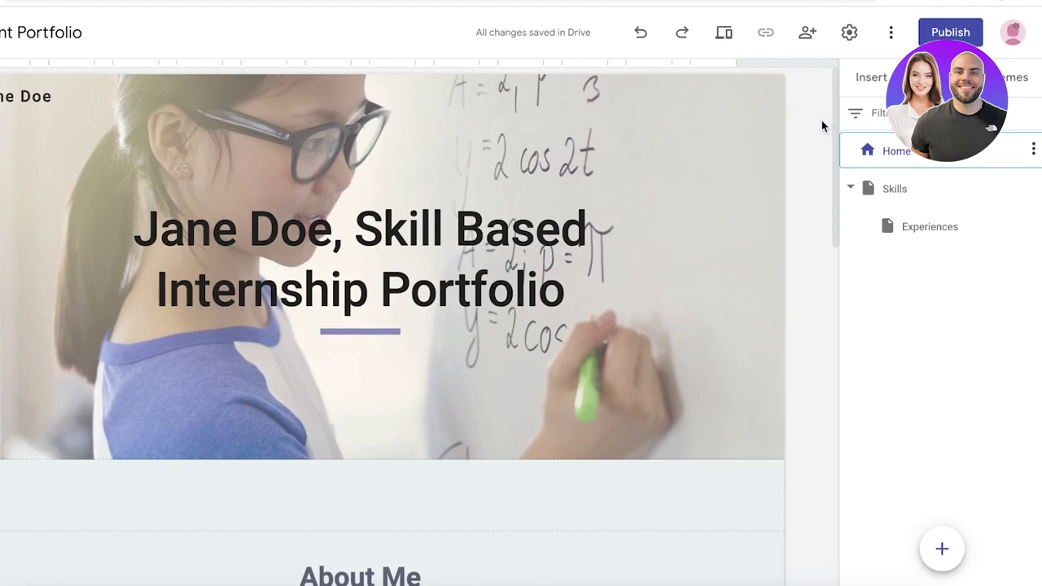
- On the Skills page, clear the placeholder school-year title and set the header to Title only
left_click(875, 193)
triple_click(418, 253)
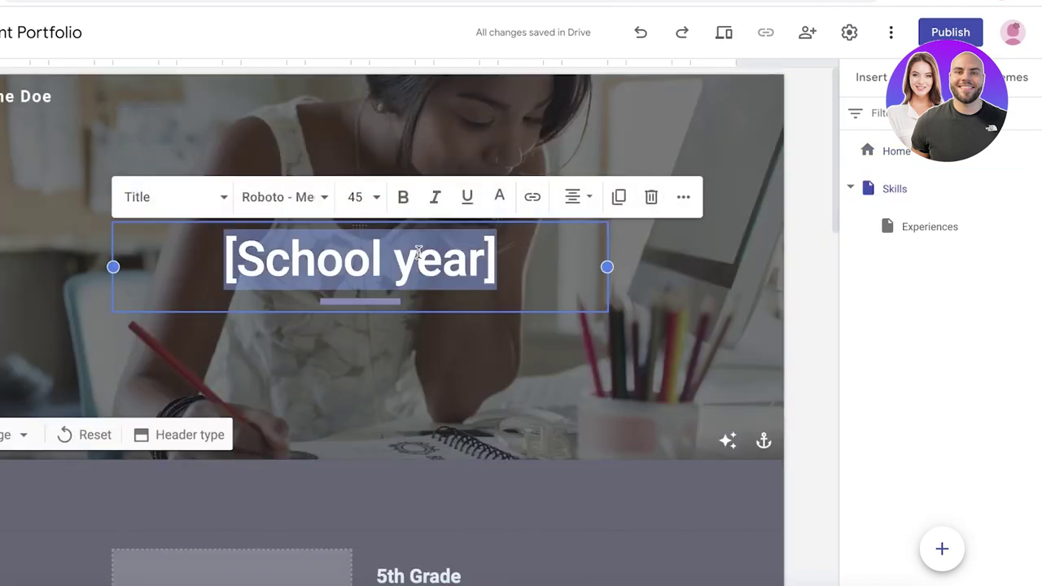
key("BackSpace")
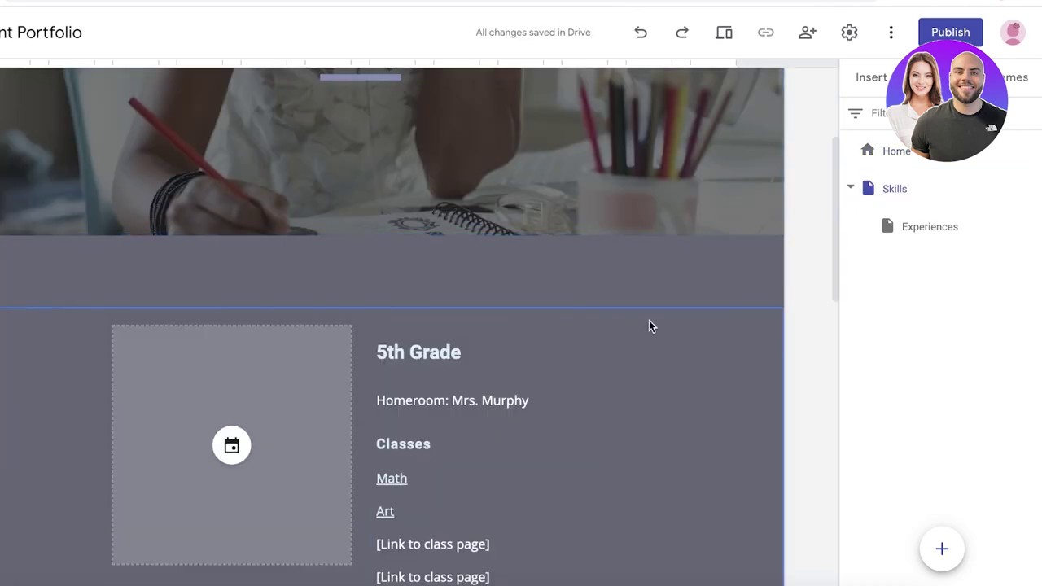
scroll(619, 326, "up", 3)
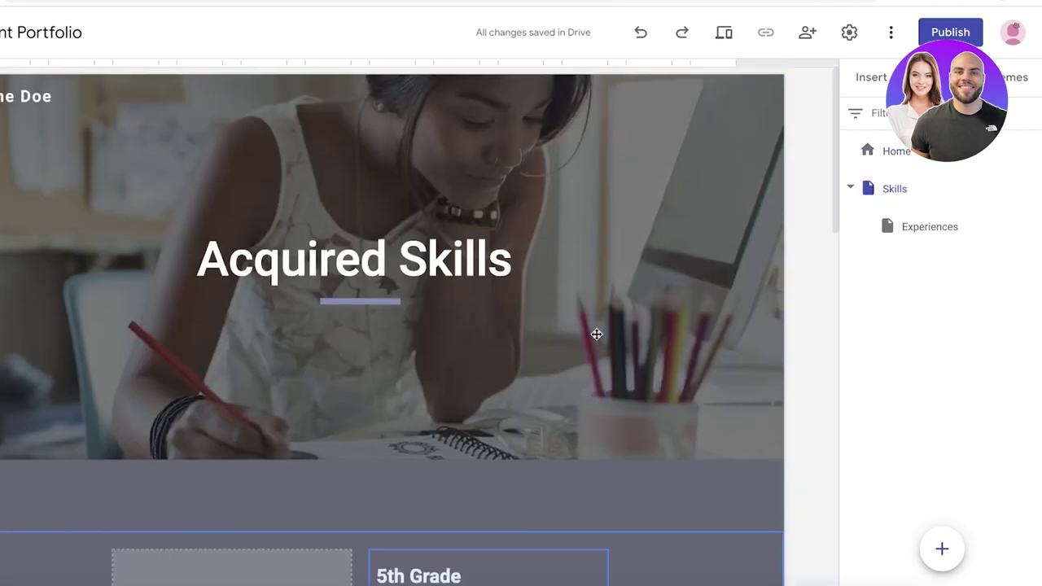
left_click(139, 438)
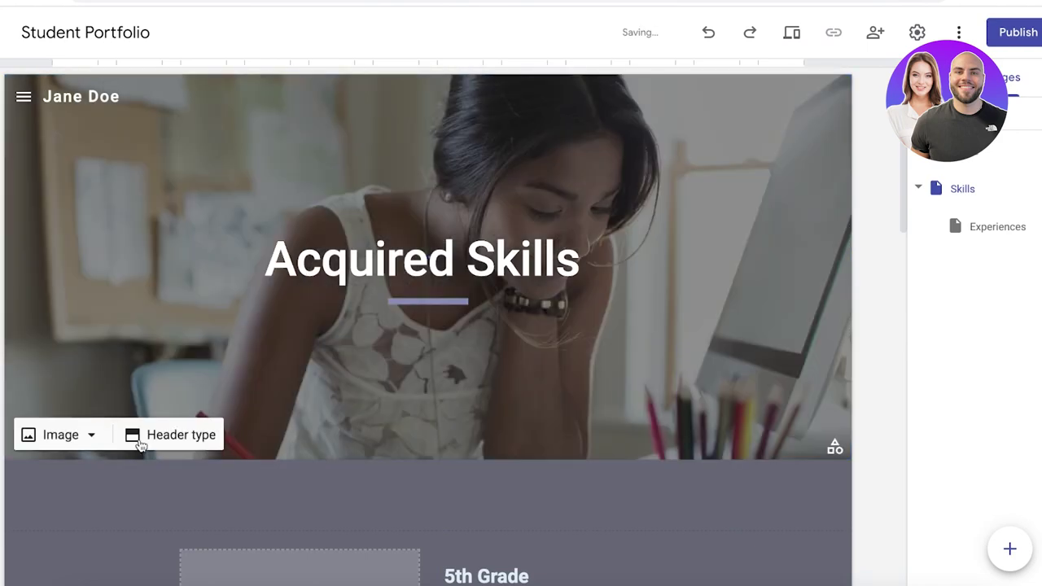
left_click(139, 440)
left_click(88, 431)
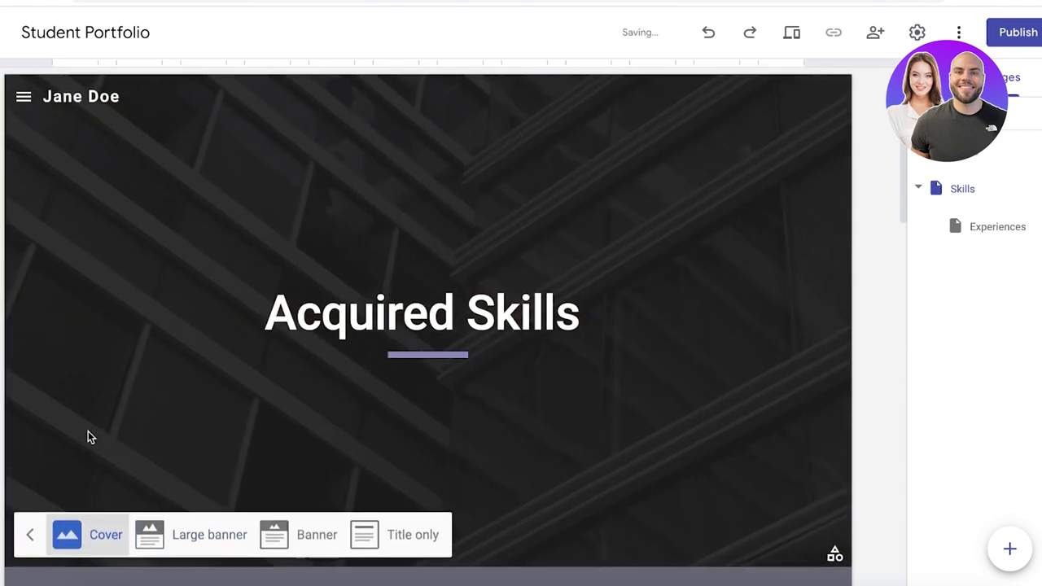
left_click(364, 570)
left_click(433, 291)
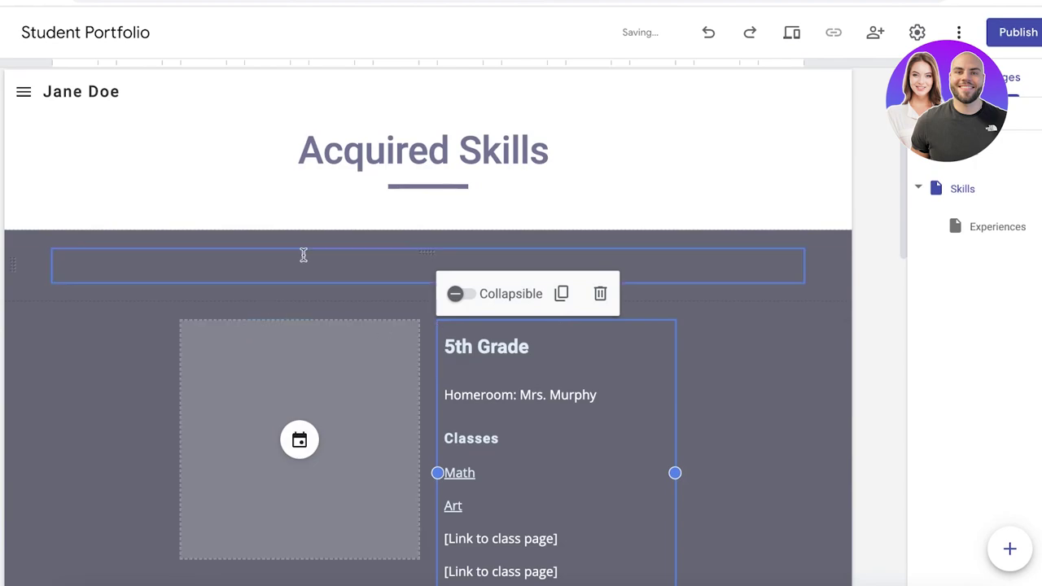
- Delete the 5th Grade, dark grey, Highlights and three-card template sections
scroll(398, 333, "down", 8)
scroll(382, 333, "up", 5)
scroll(382, 334, "up", 1)
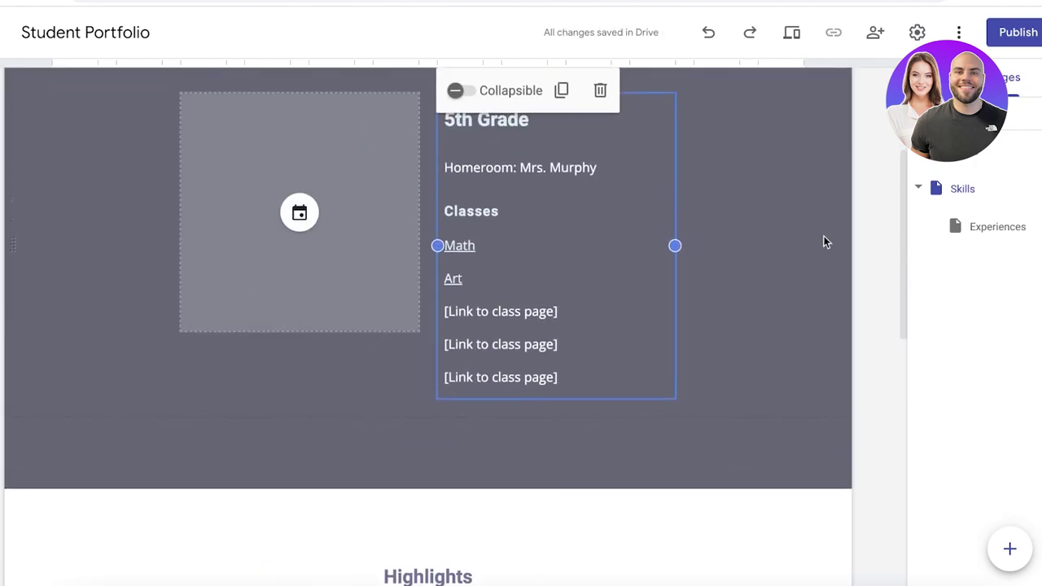
left_click(728, 168)
scroll(108, 231, "up", 1)
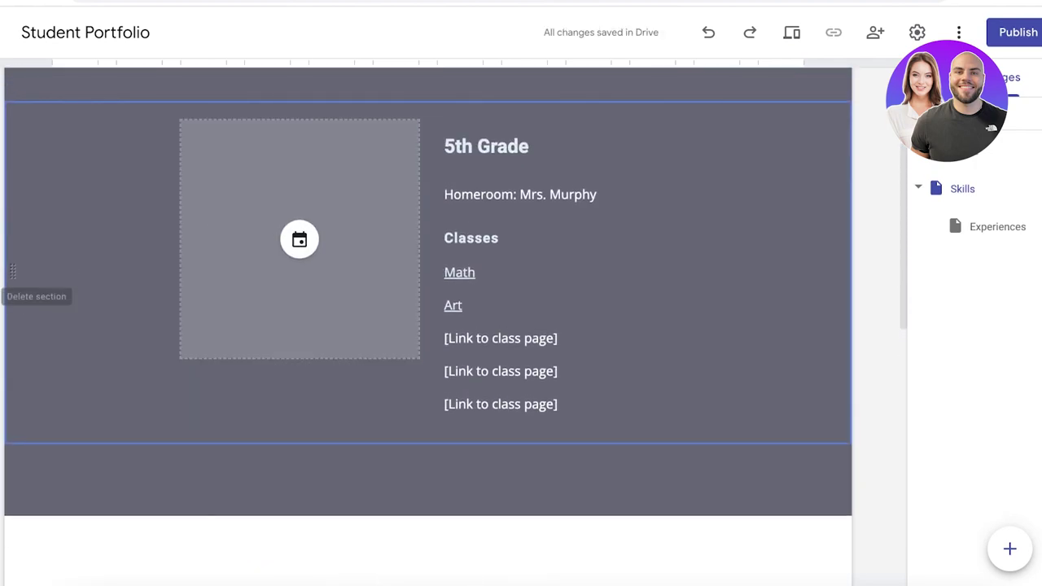
left_click(12, 272)
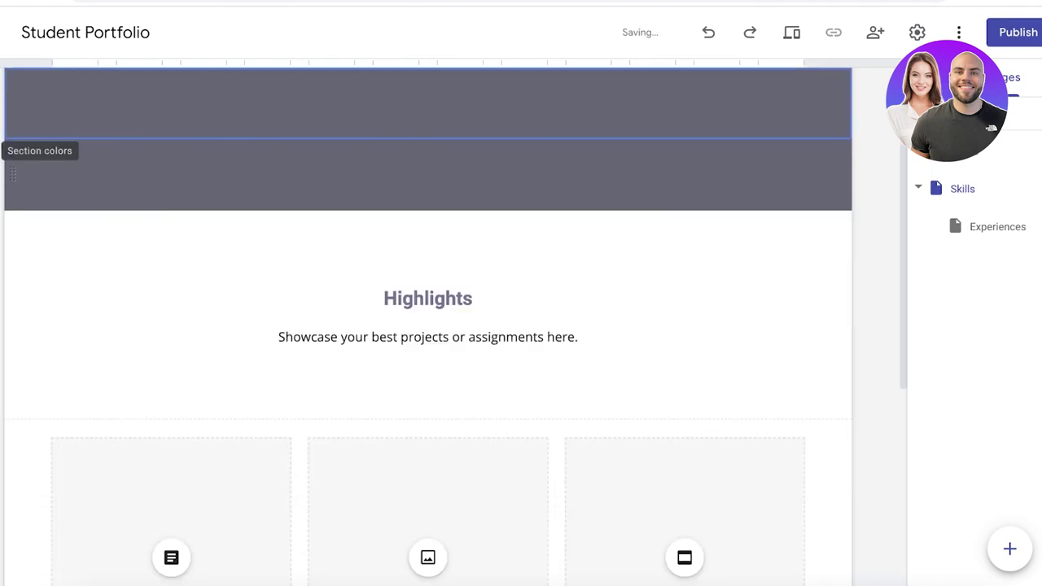
scroll(37, 129, "up", 2)
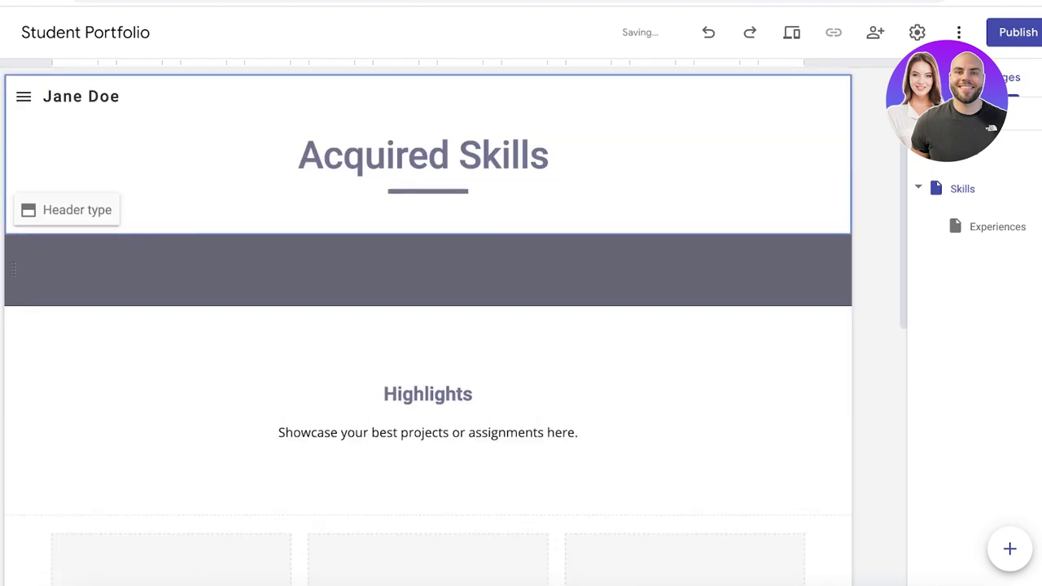
left_click(13, 271)
left_click(12, 340)
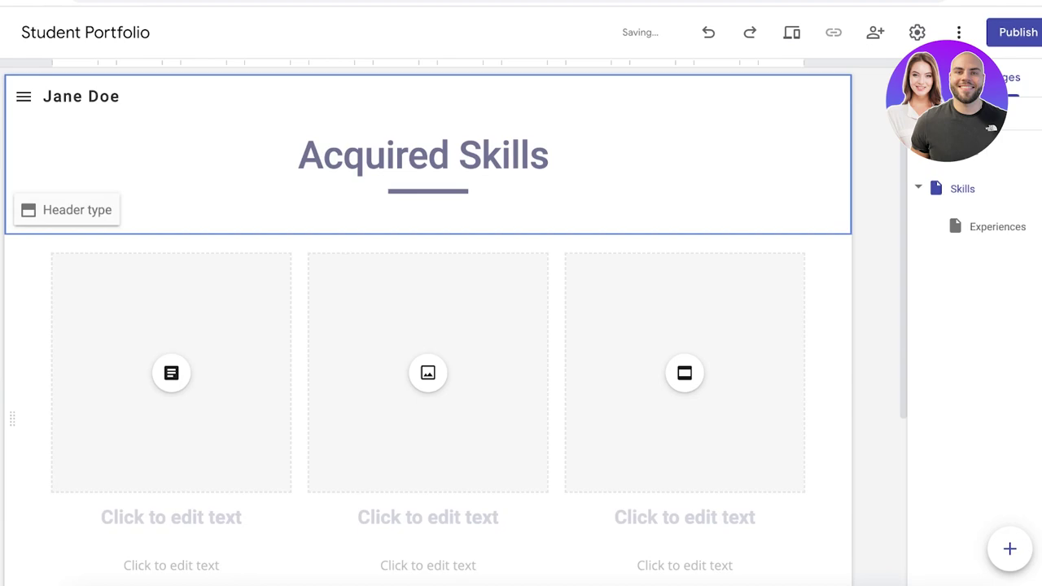
left_click(13, 443)
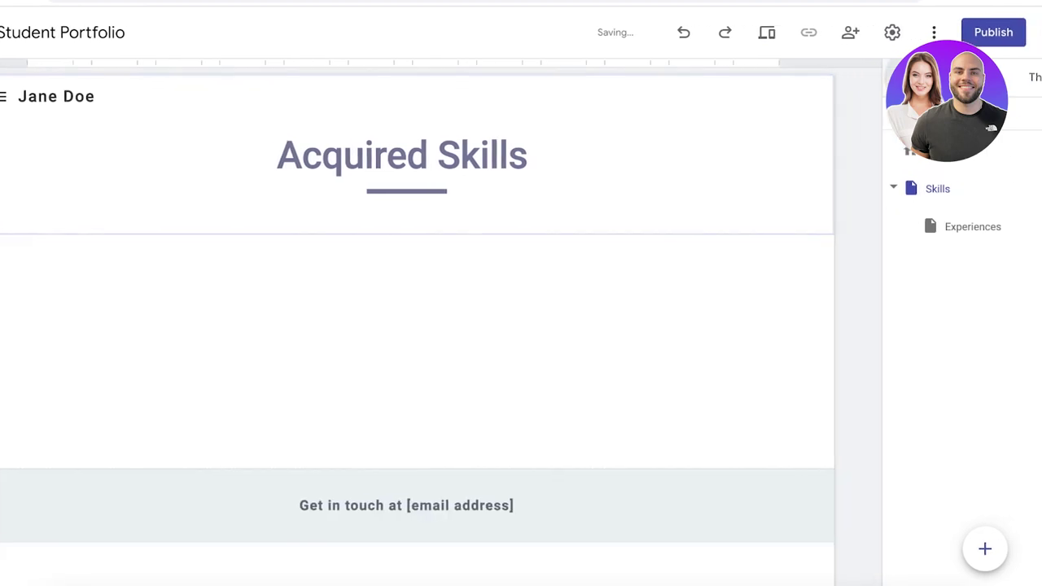
left_click(936, 81)
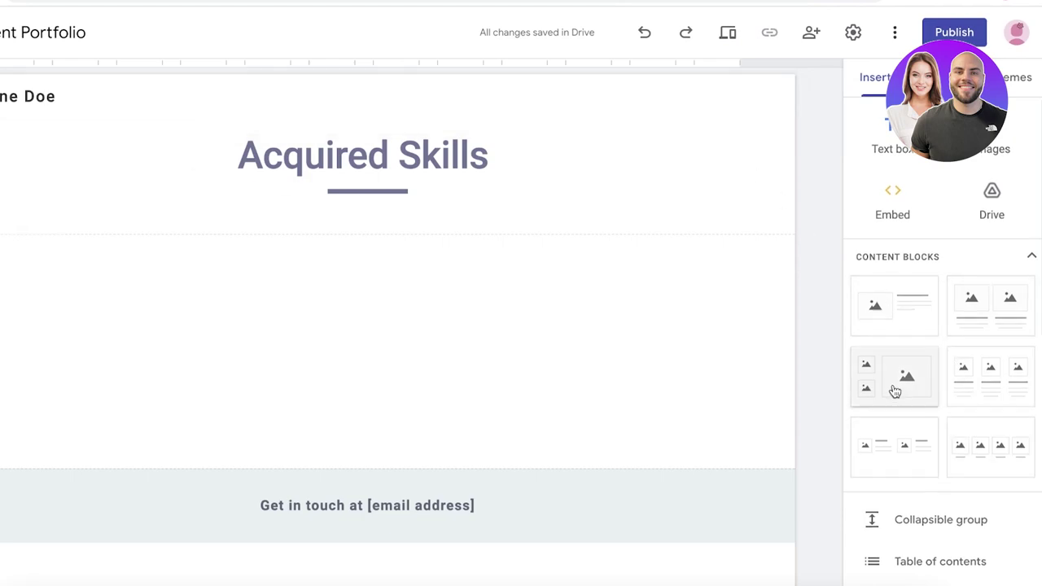
- Add a four-image layout under the Acquired Skills heading
scroll(895, 383, "down", 2)
scroll(972, 358, "down", 5)
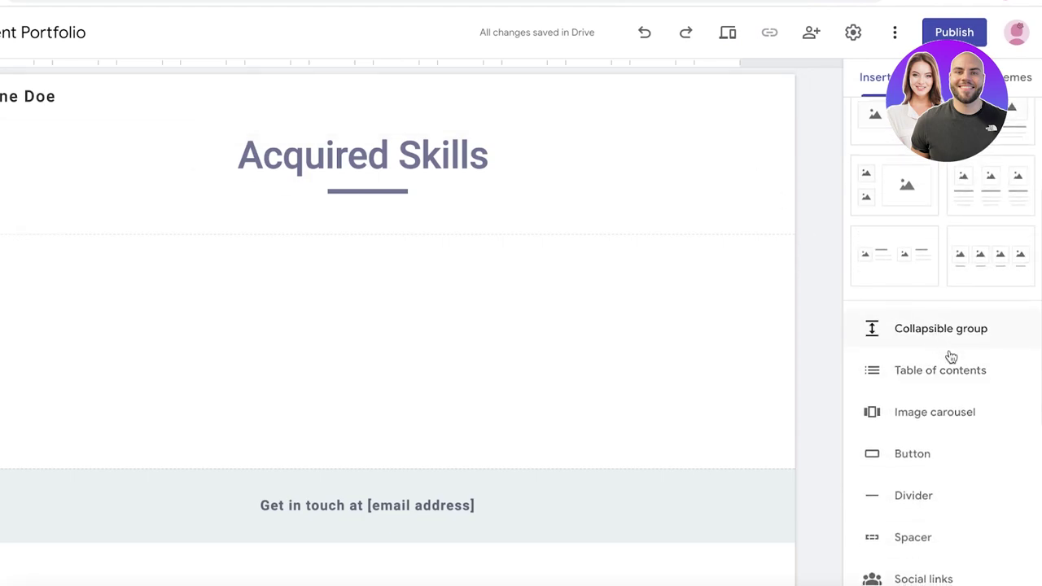
scroll(944, 293, "up", 1)
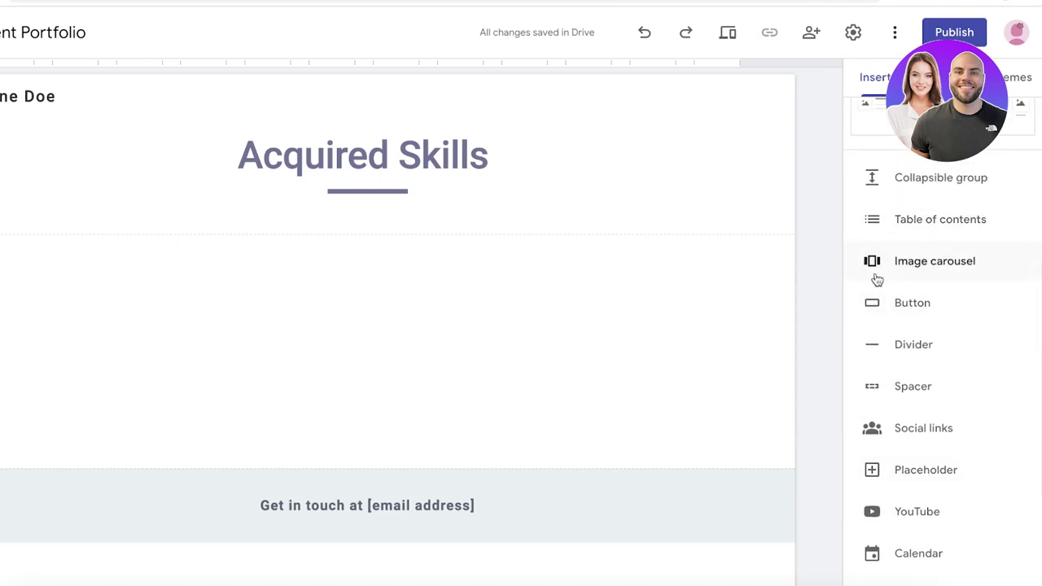
scroll(898, 374, "down", 3)
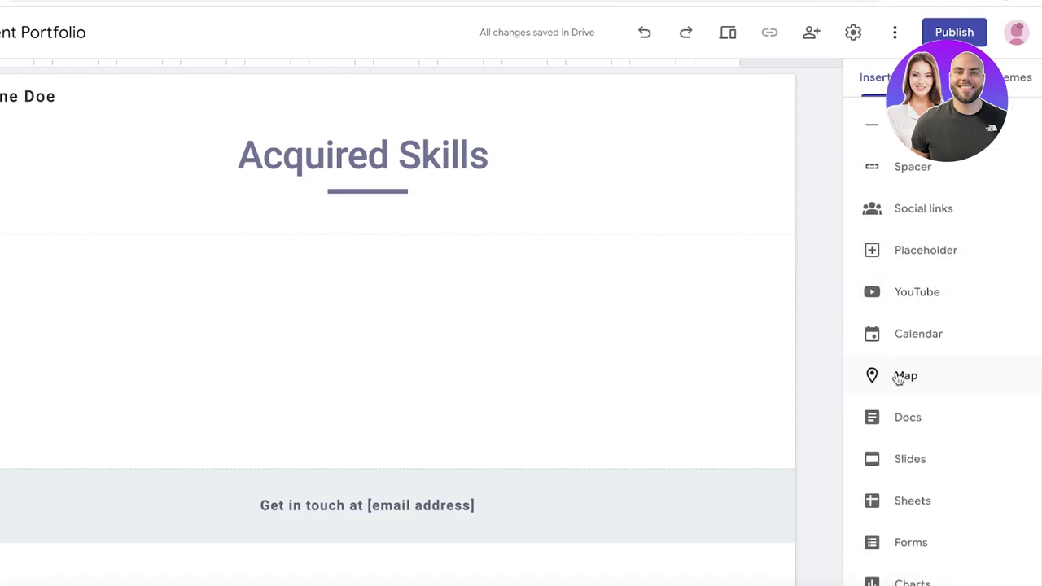
scroll(902, 364, "up", 5)
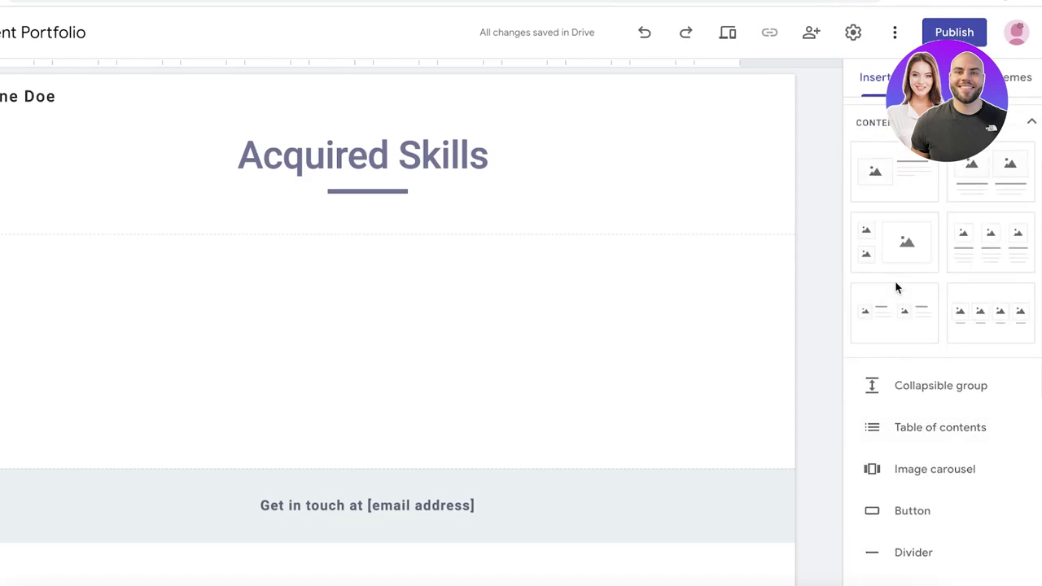
left_click(979, 325)
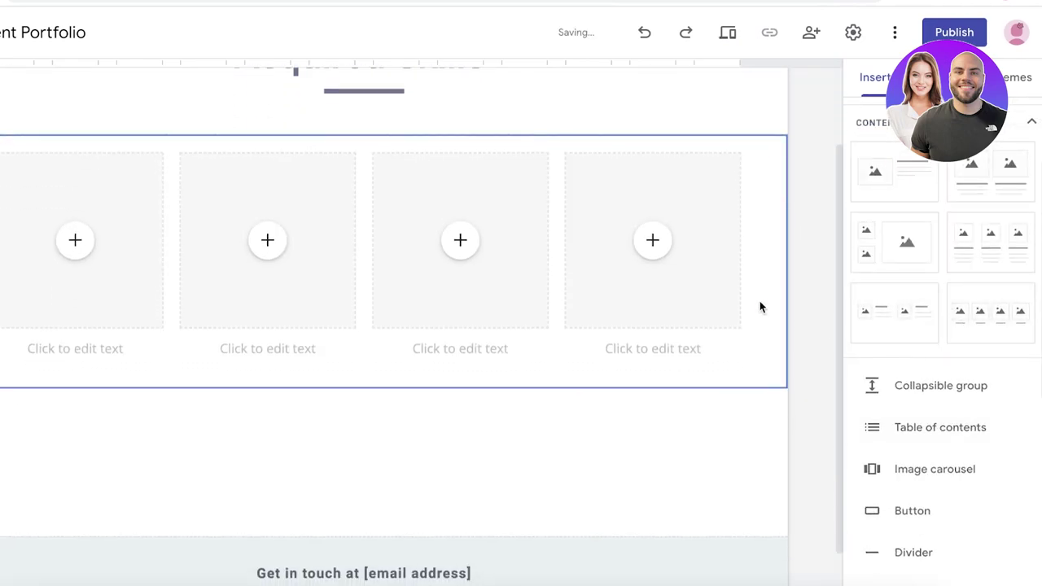
scroll(489, 345, "up", 1)
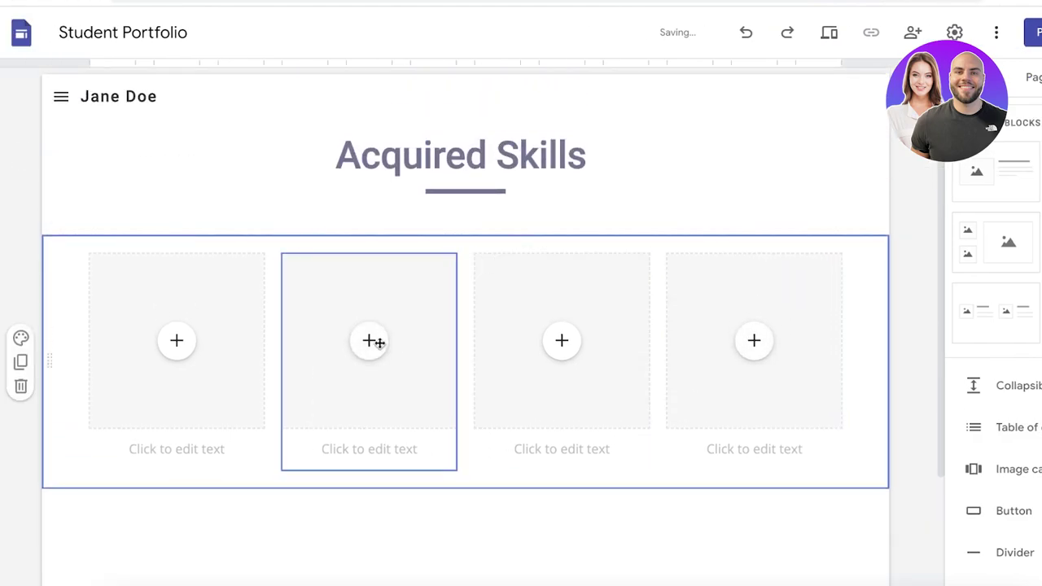
- Caption the four images AI Image Editing, AI Writing, Sales and Inventory Management
left_click(163, 446)
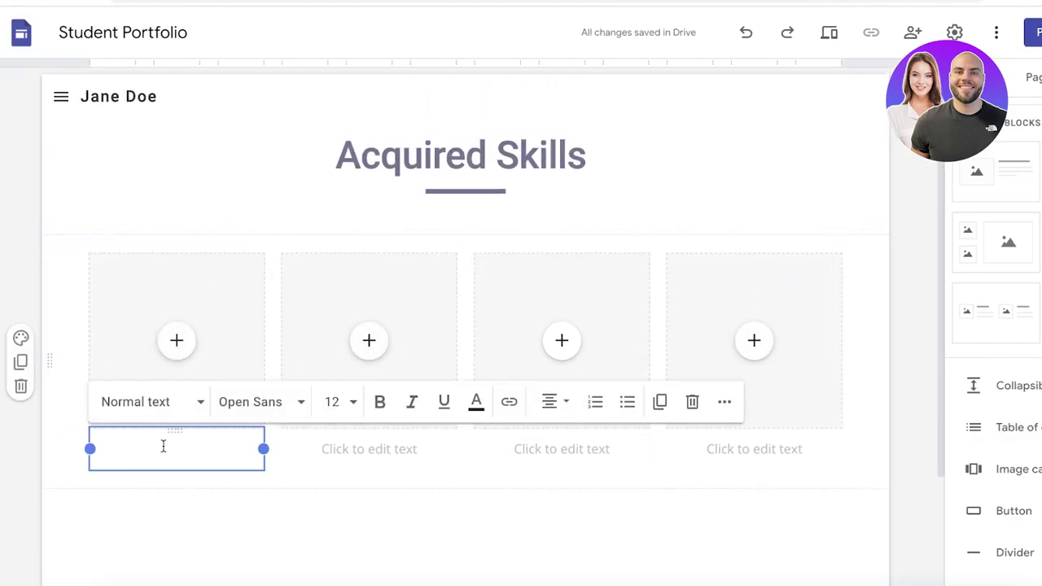
type("AI Image Editing")
left_click(369, 448)
type("AI Writing")
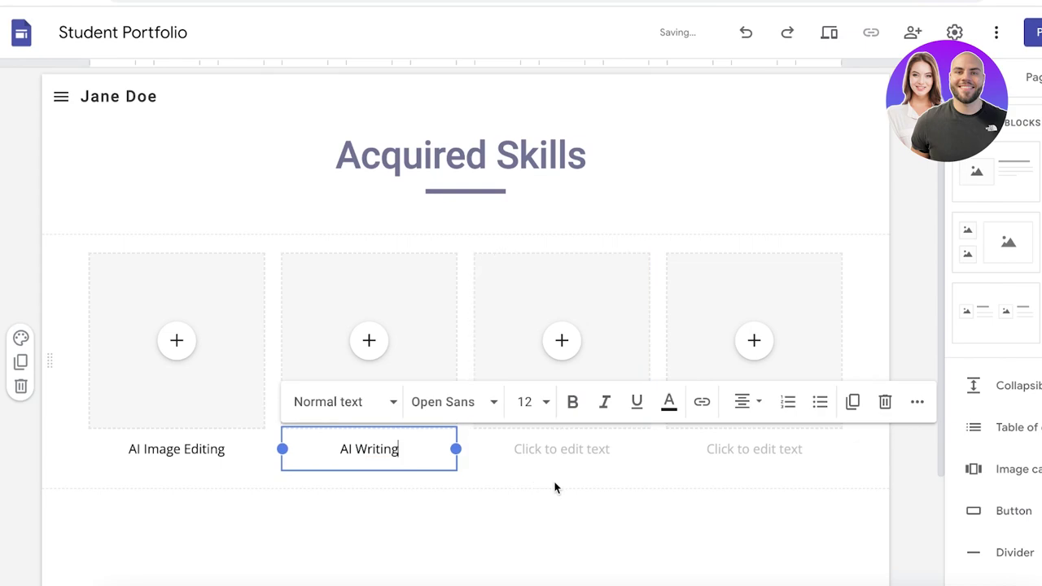
left_click(561, 448)
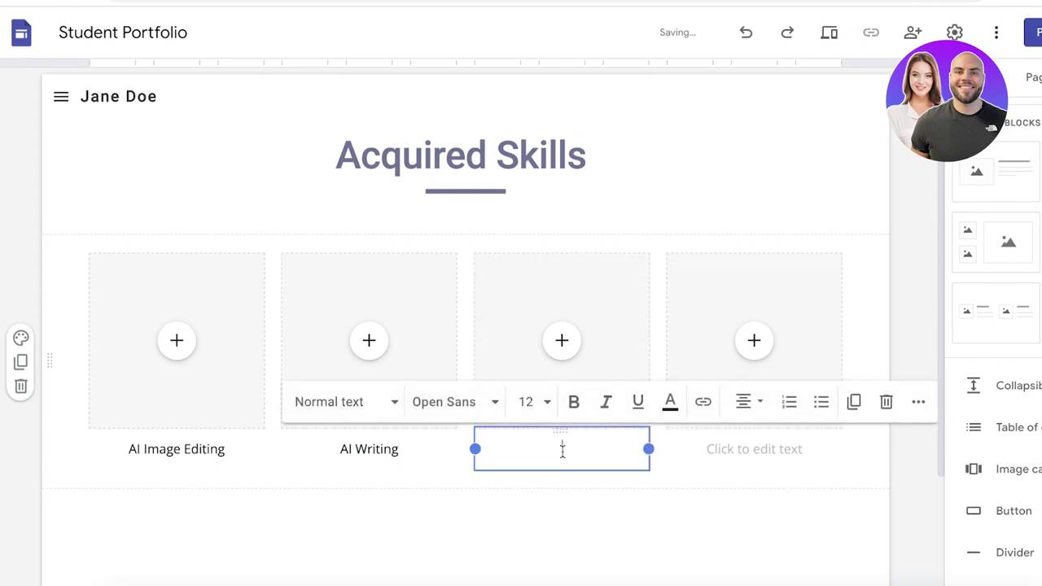
type("Sales")
left_click(754, 449)
type("Inventory Management")
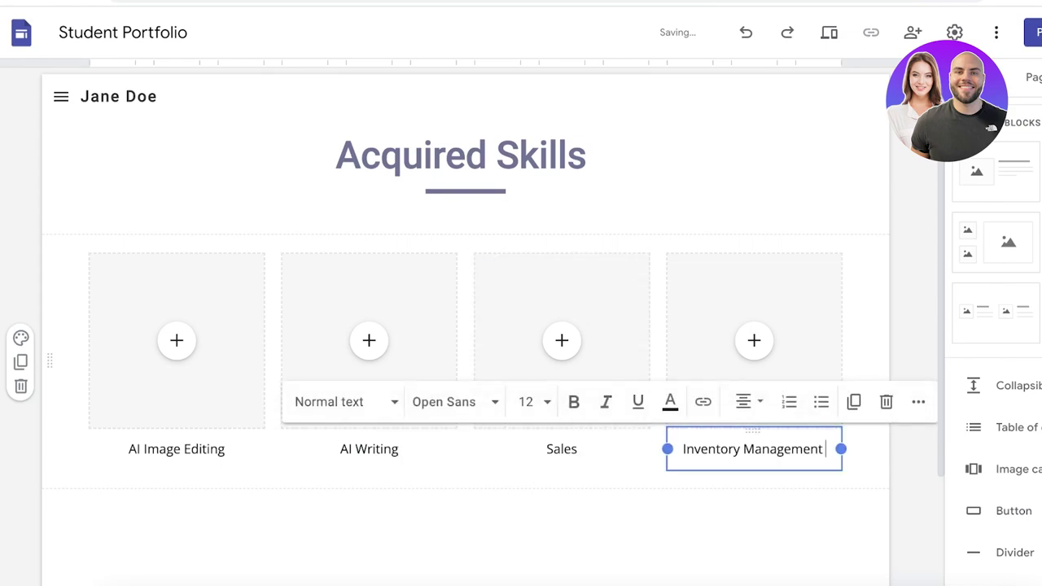
left_click(849, 235)
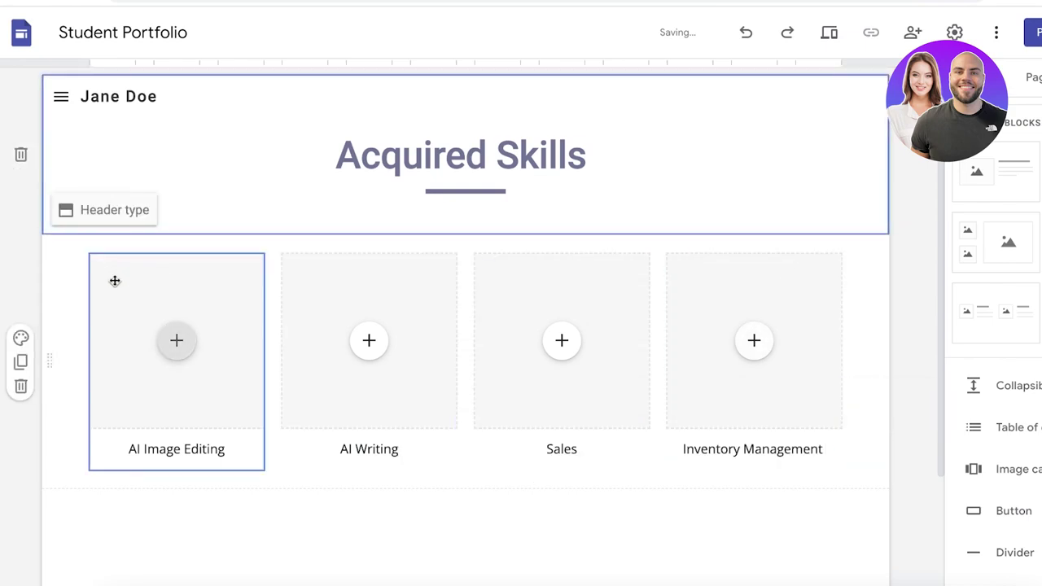
left_click(175, 340)
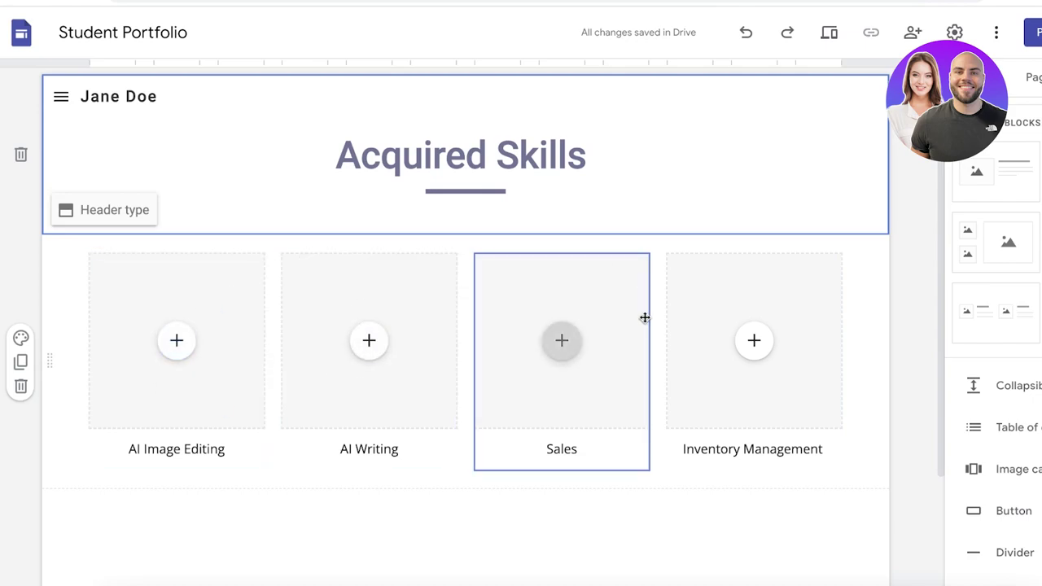
scroll(491, 387, "down", 2)
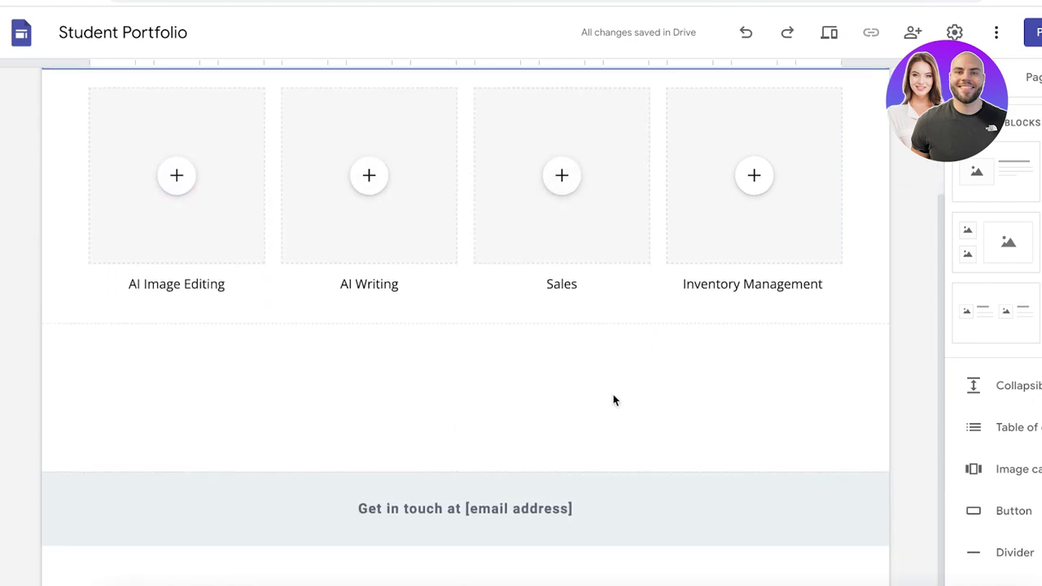
- Delete the Experiences page from the site's page list
scroll(611, 399, "up", 1)
left_click(1034, 76)
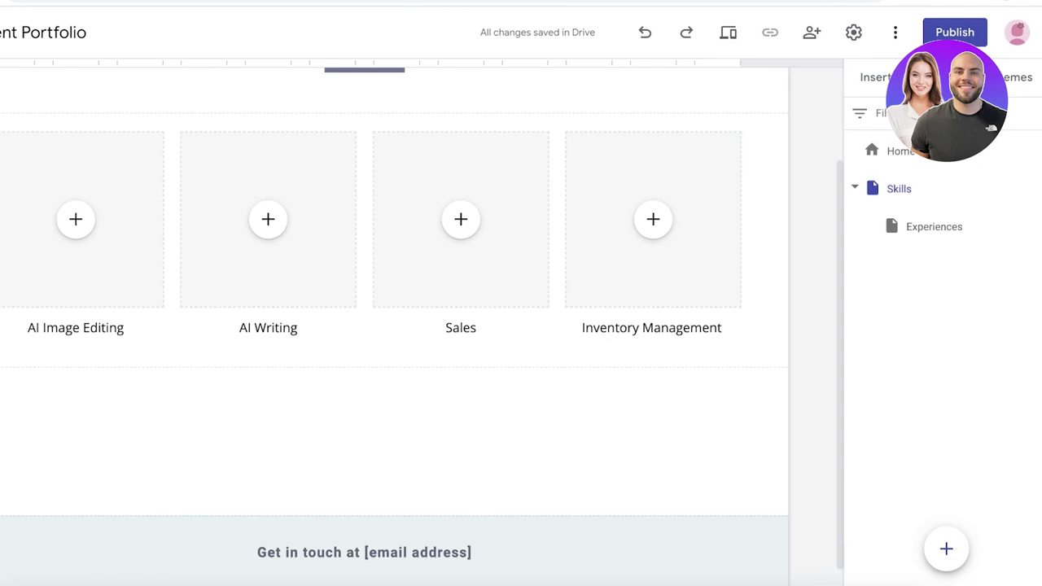
left_click(964, 227)
left_click(902, 191)
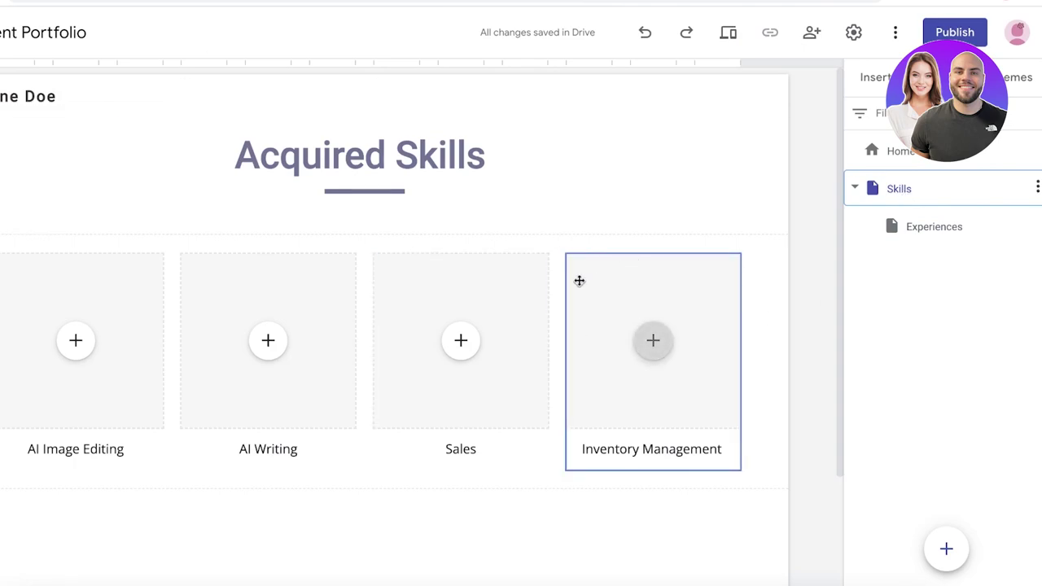
left_click(1036, 228)
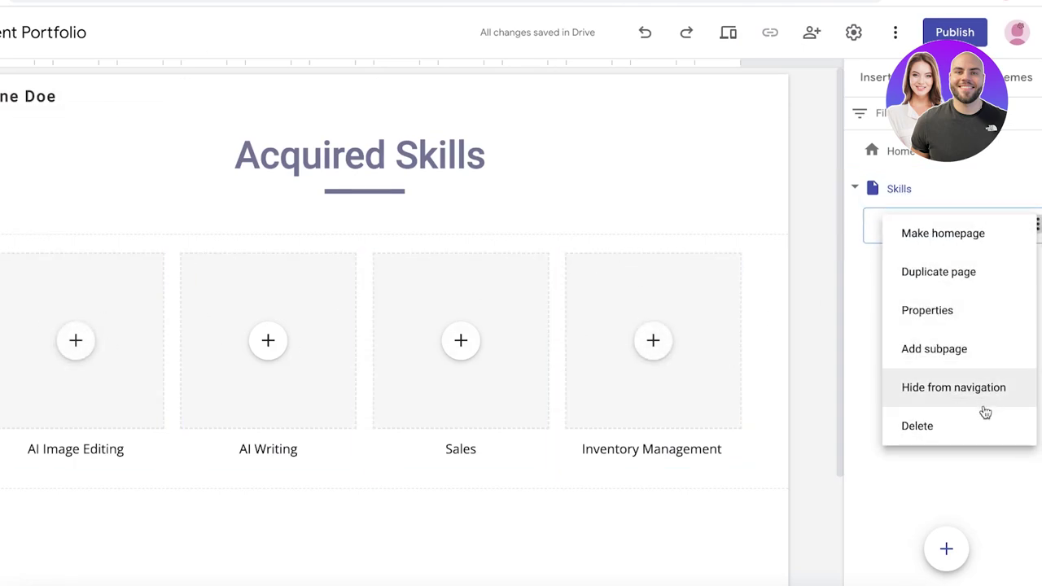
left_click(972, 427)
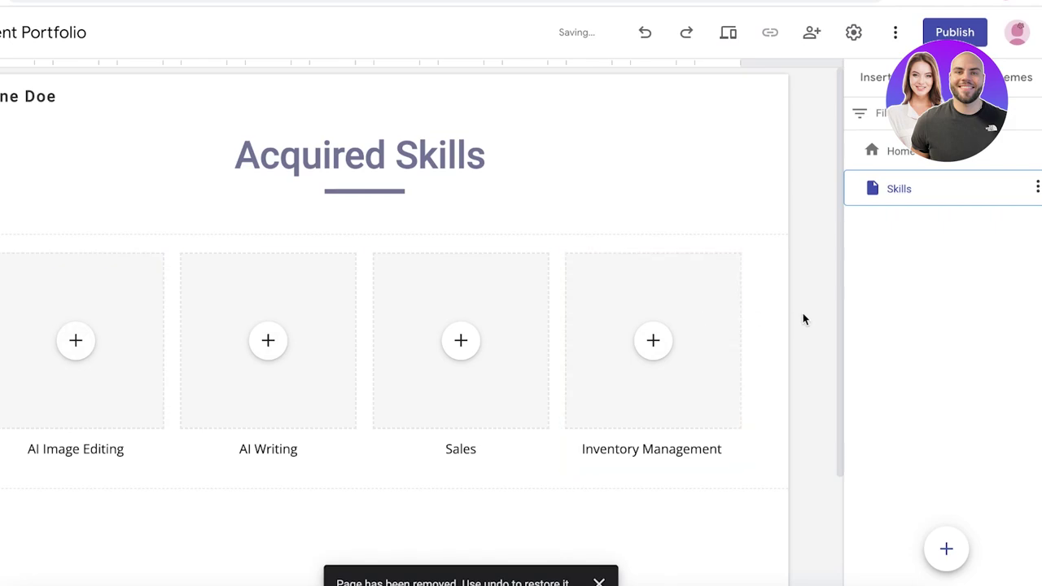
- Add a subpage named AI Image Editing under Skills and open it
left_click(1036, 187)
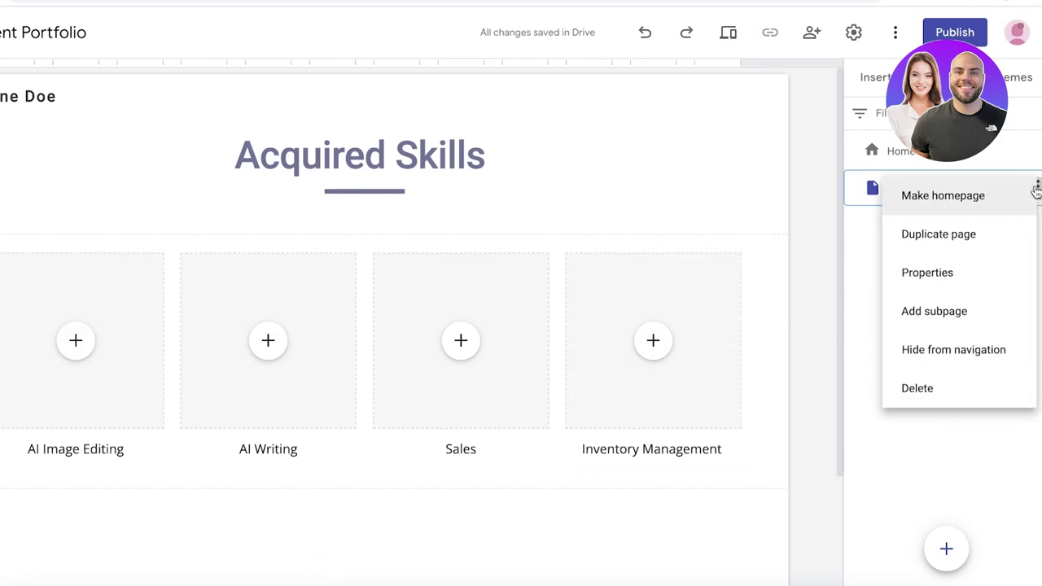
left_click(1013, 313)
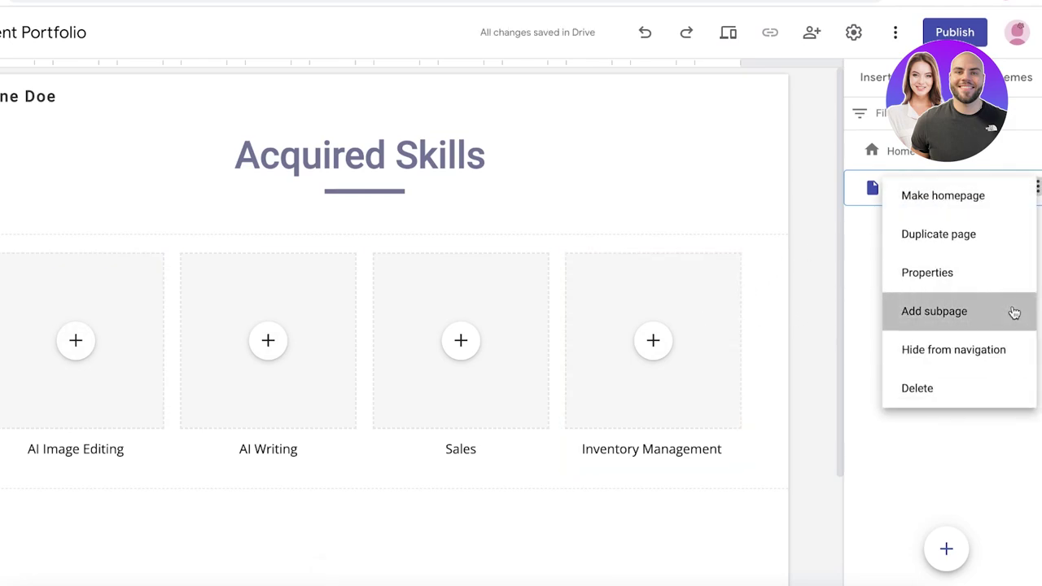
type("AI Image Editiong")
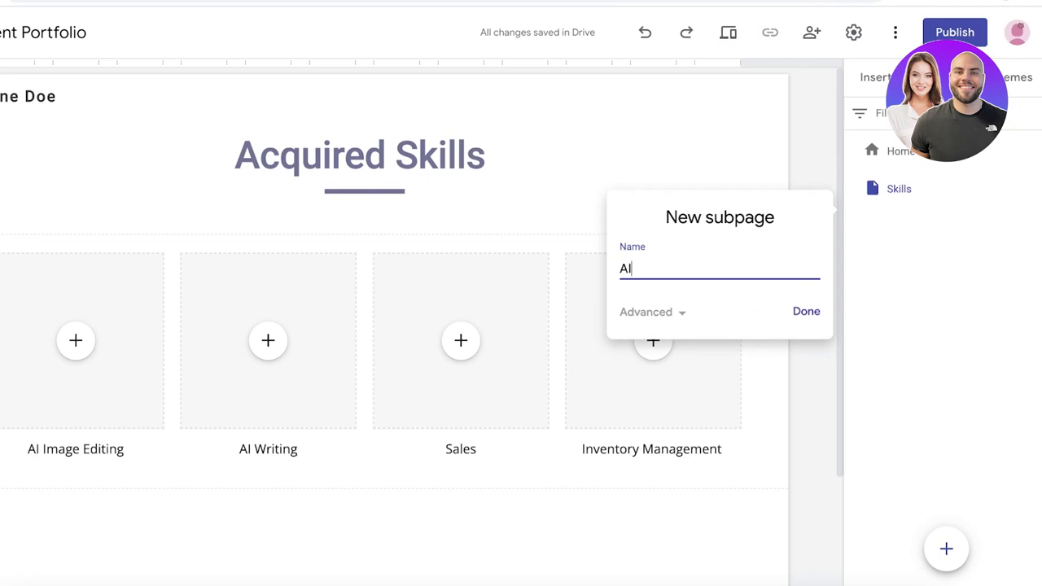
key("BackSpace")
key("BackSpace")
key("BackSpace")
type("ng")
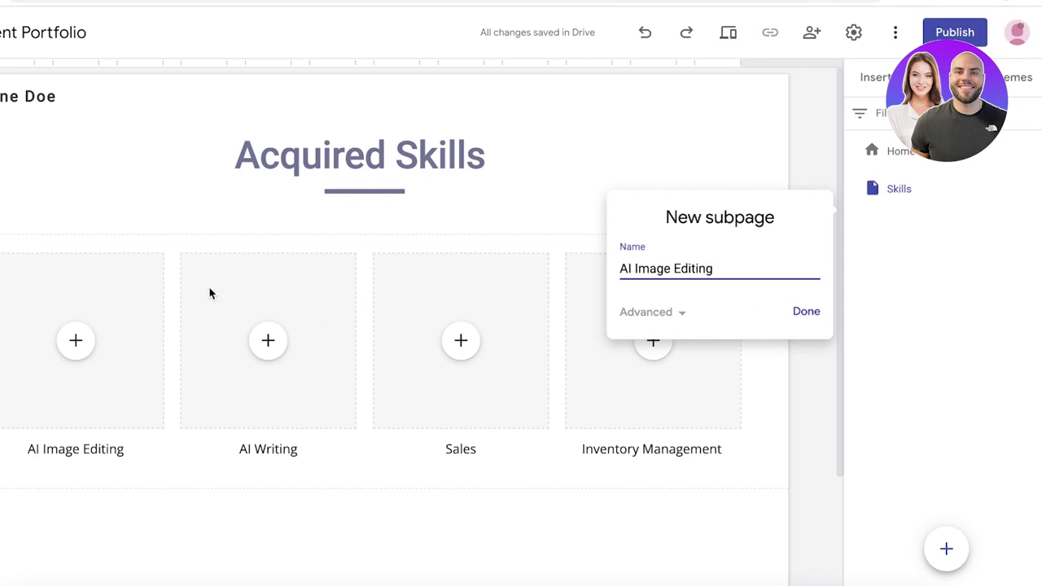
left_click(797, 316)
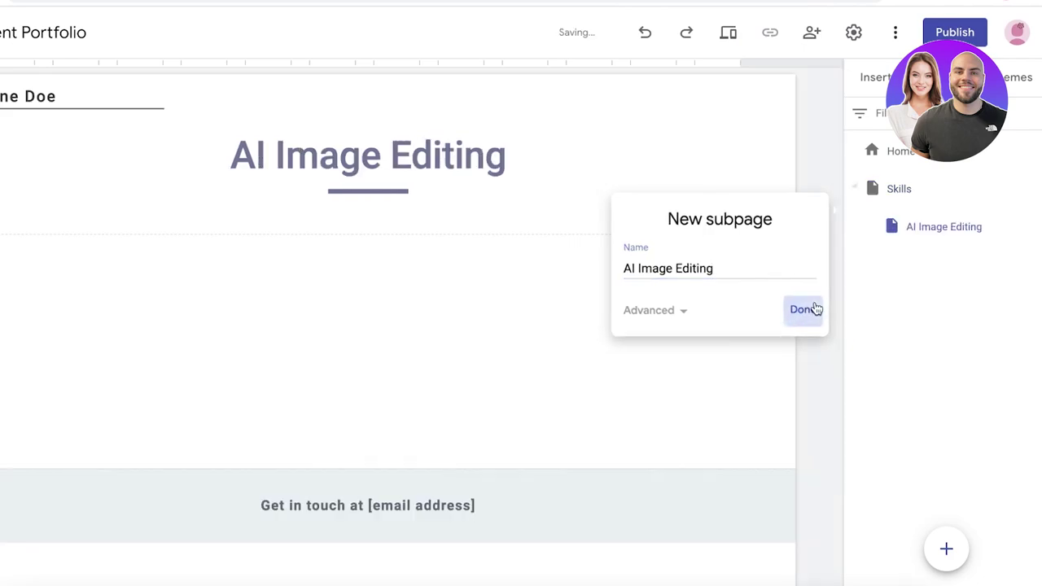
left_click(920, 231)
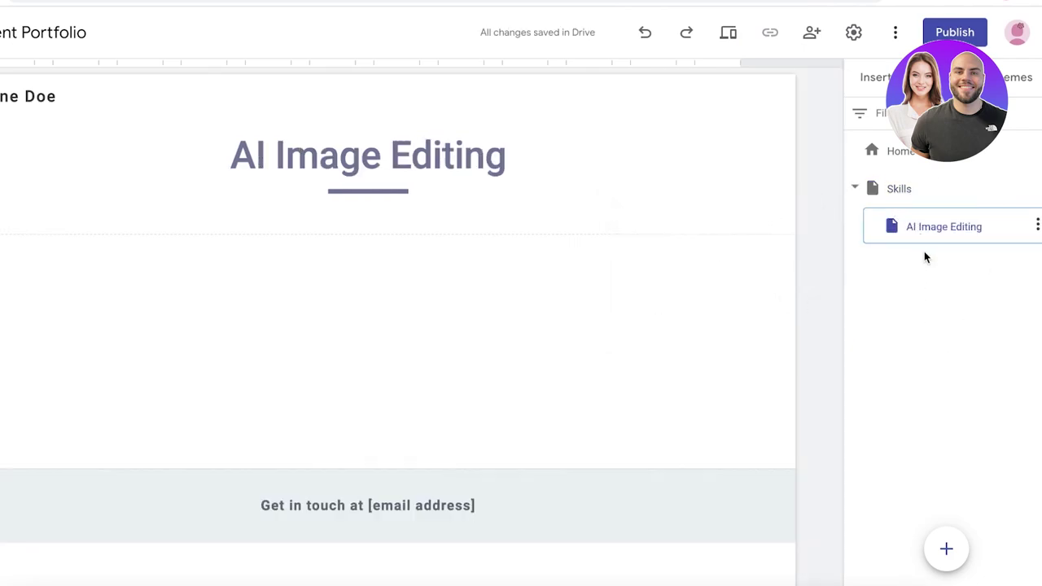
- Create a stray untitled page and then delete it, leaving only AI Image Editing under Skills
left_click(938, 557)
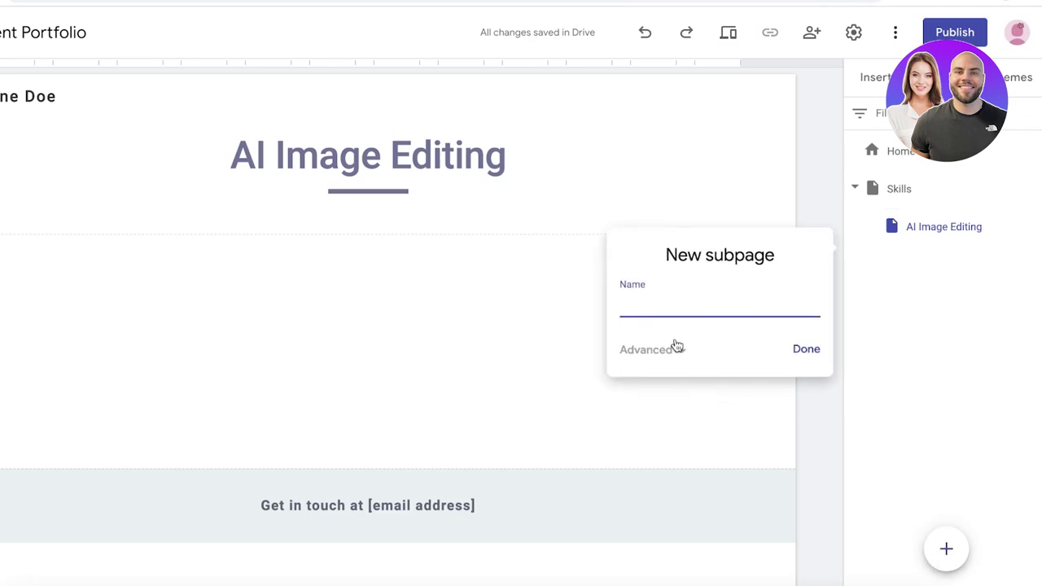
key("Escape")
left_click(857, 91)
left_click(944, 76)
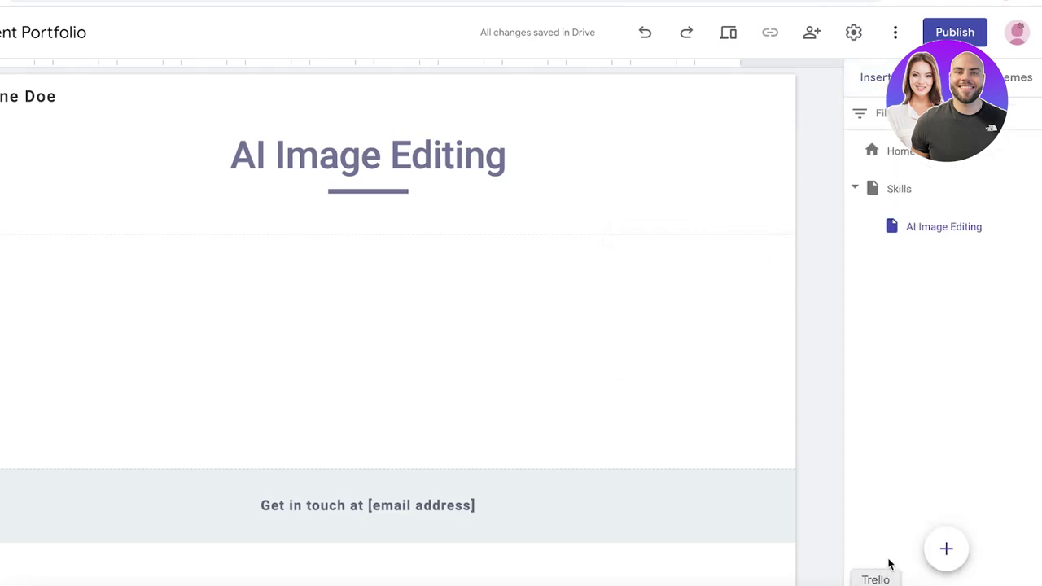
left_click(952, 552)
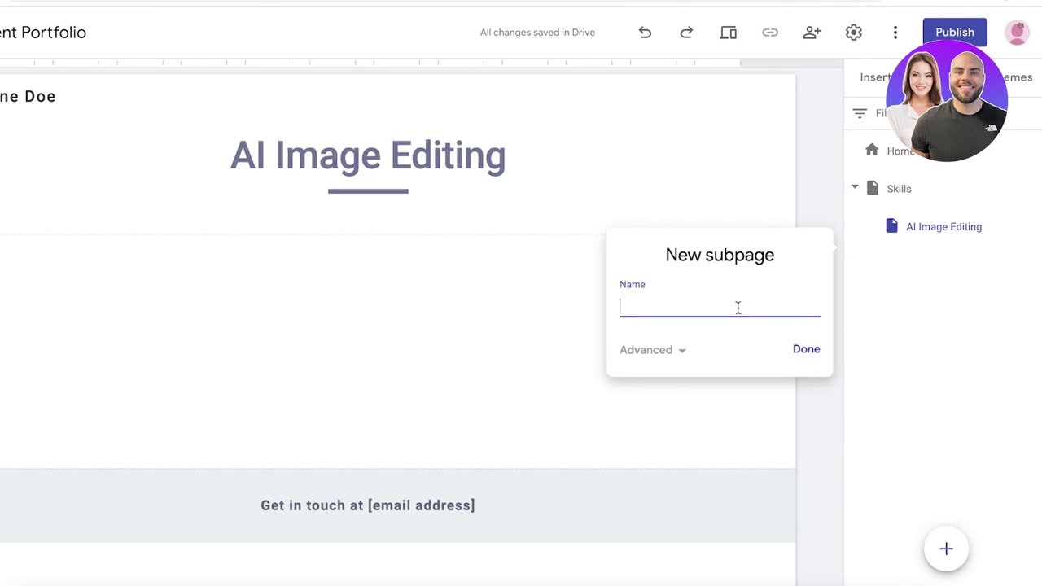
left_click(809, 358)
left_click(1037, 262)
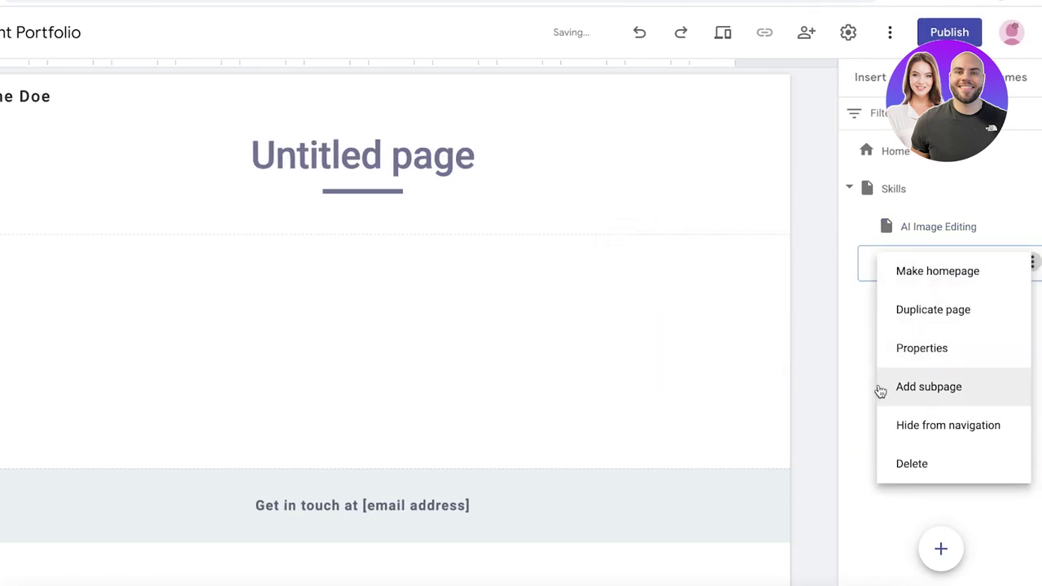
left_click(921, 464)
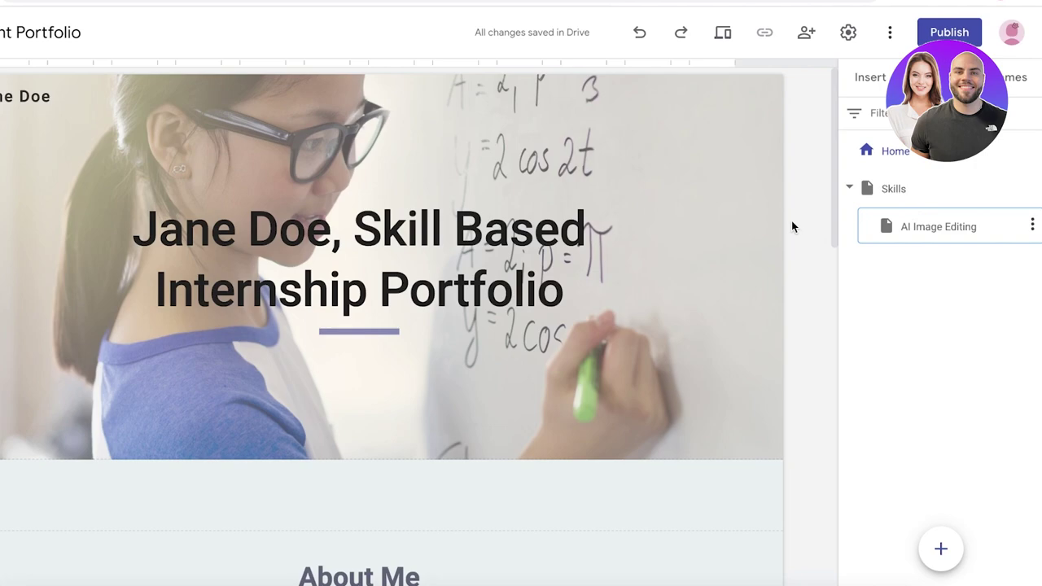
- Scroll through the Home page, then open the Skills page with its four captioned skill blocks
scroll(791, 226, "down", 5)
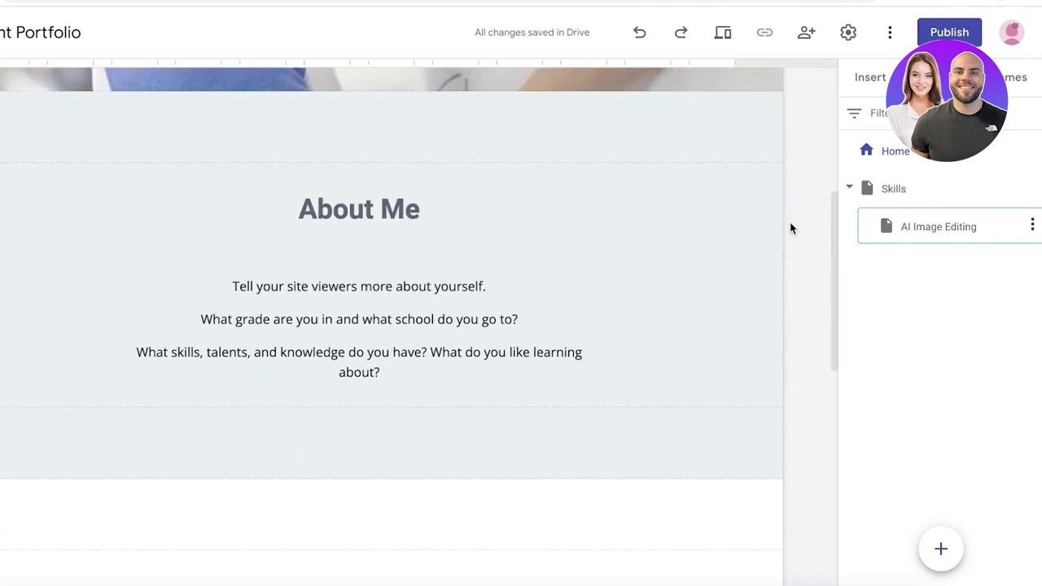
scroll(786, 233, "up", 5)
scroll(526, 202, "down", 9)
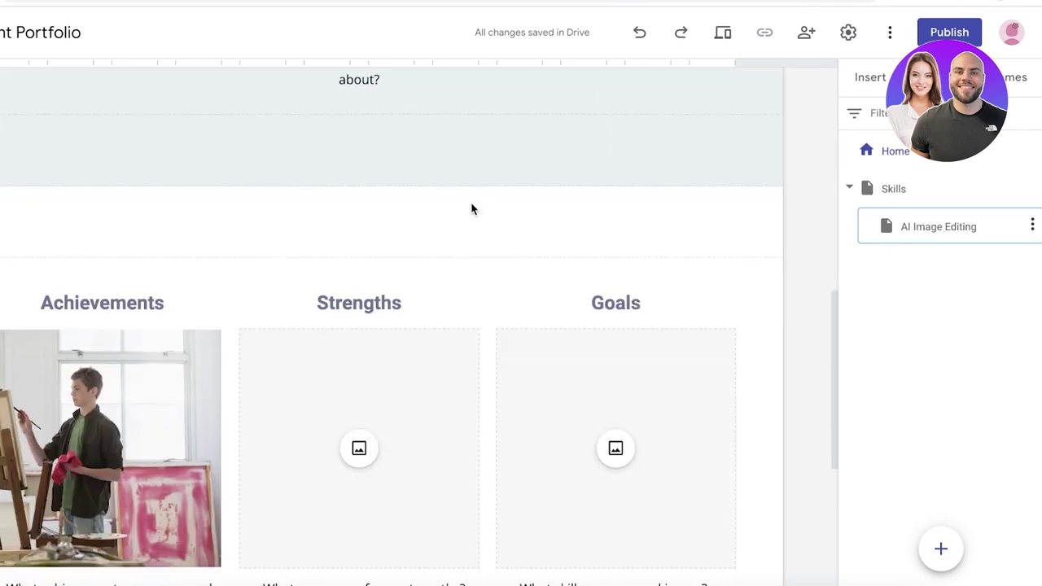
scroll(468, 236, "down", 5)
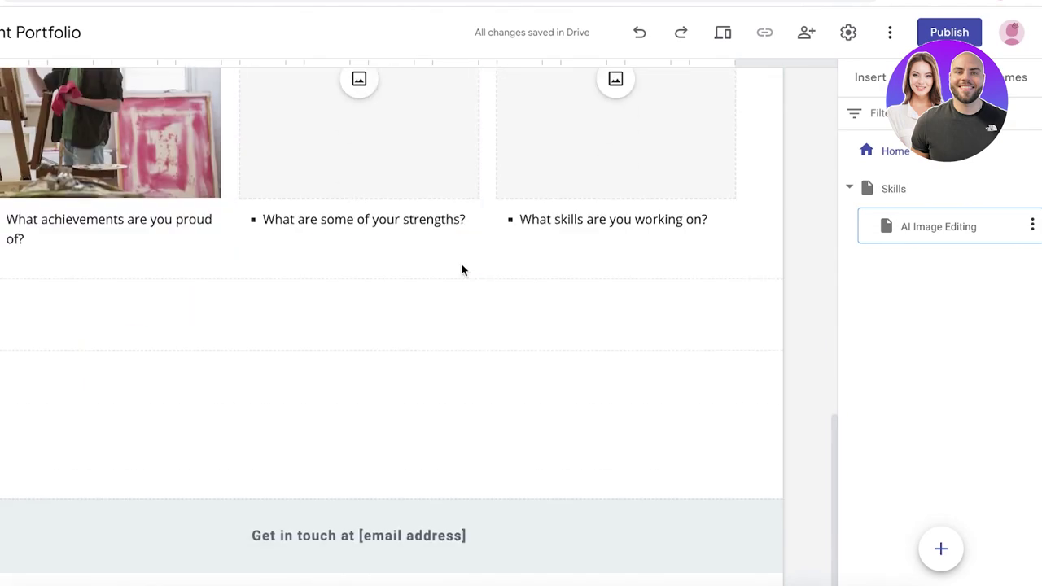
left_click(919, 195)
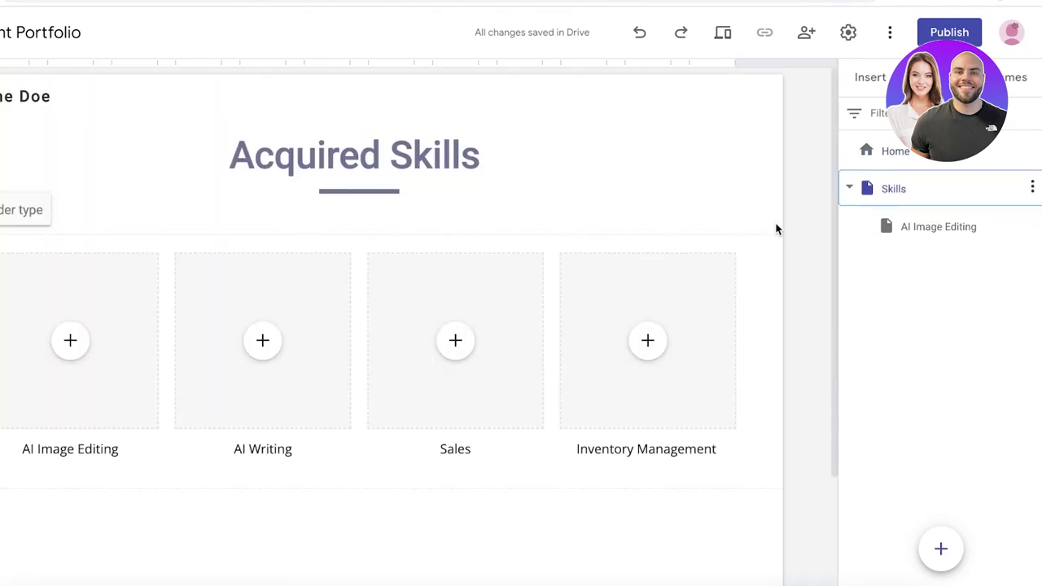
scroll(765, 231, "down", 2)
scroll(553, 263, "up", 2)
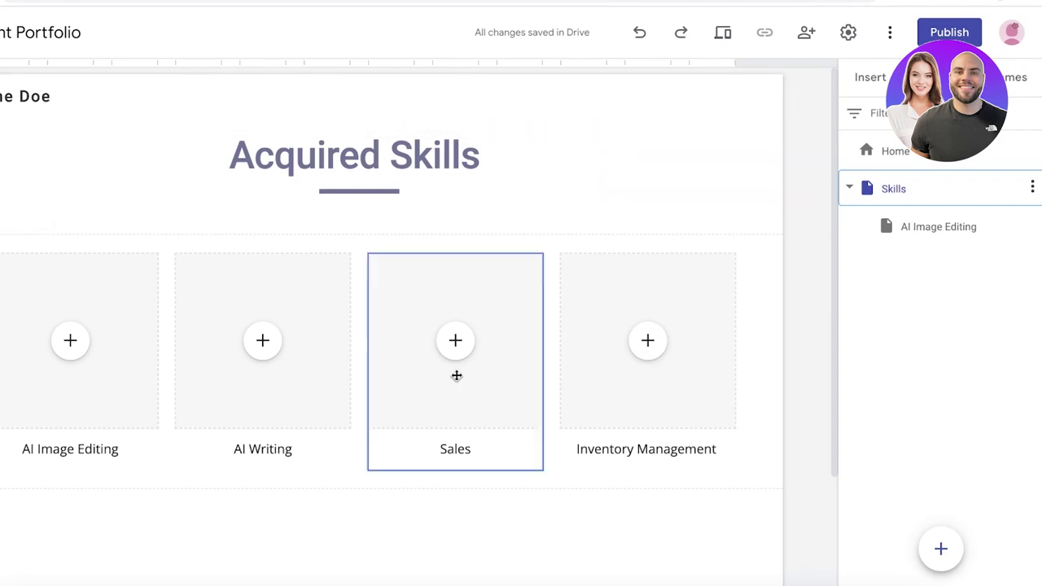
- Publish the portfolio at a custom lowercase sites.google.com/view address built from the student's name
left_click(1005, 76)
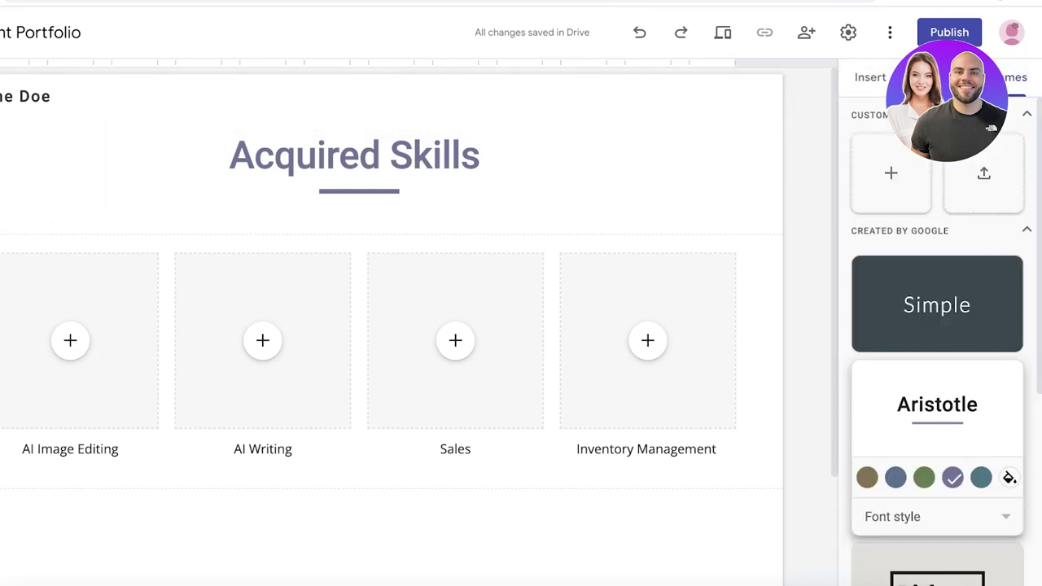
left_click(940, 77)
left_click(929, 32)
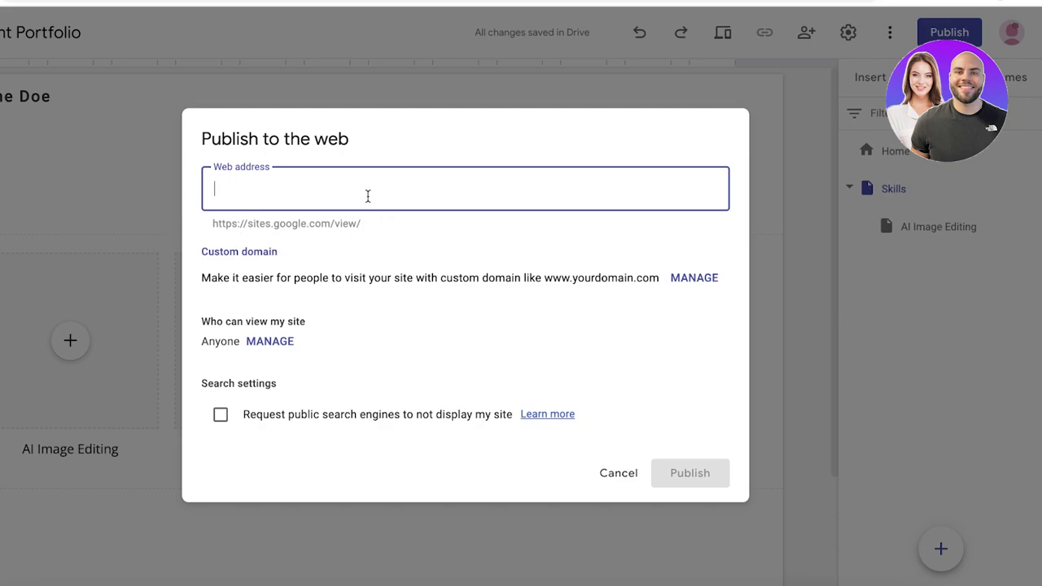
type("a")
key("BackSpace")
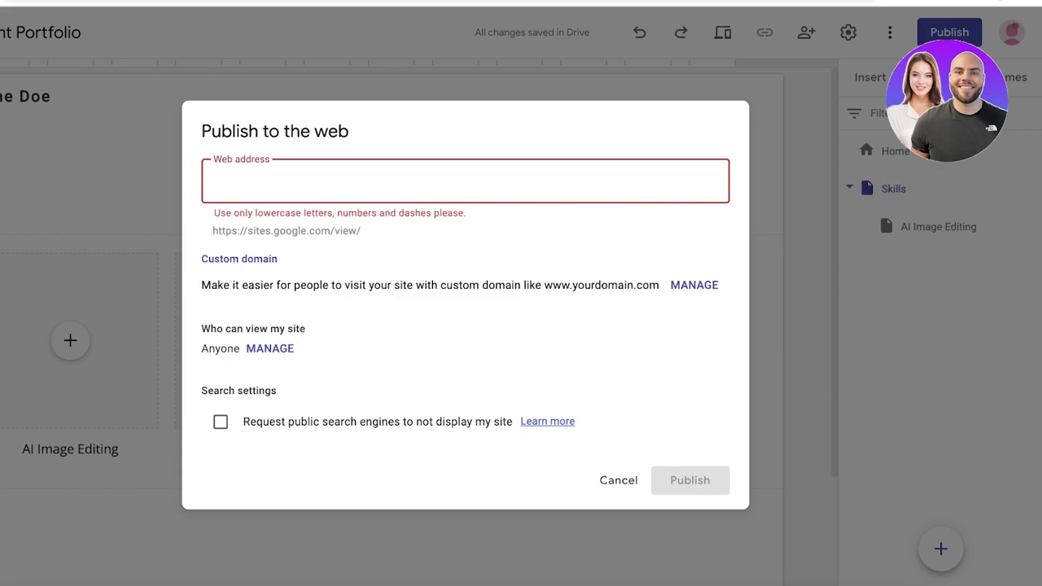
type("janedoeporfolio")
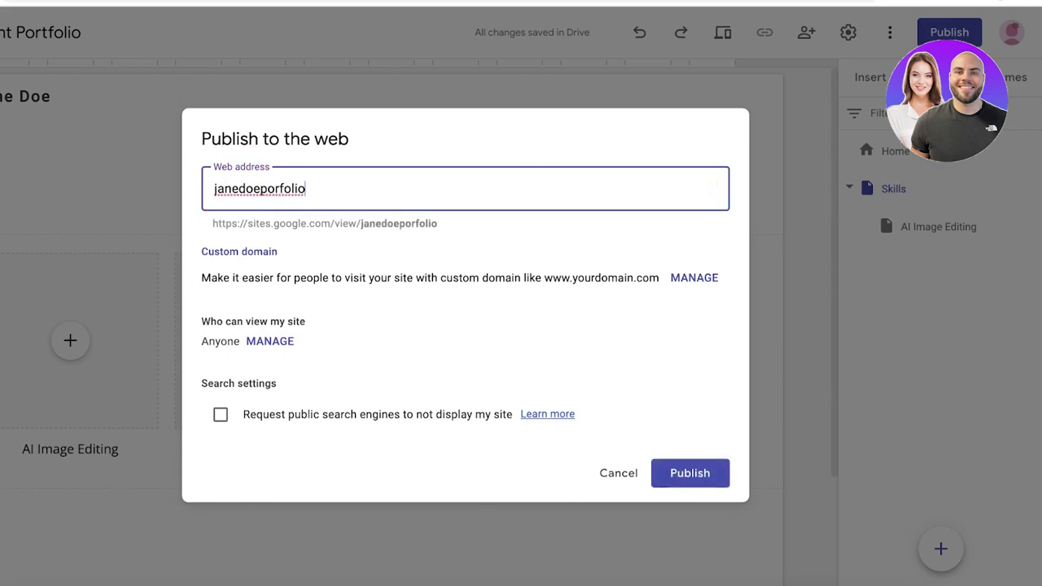
left_click(672, 483)
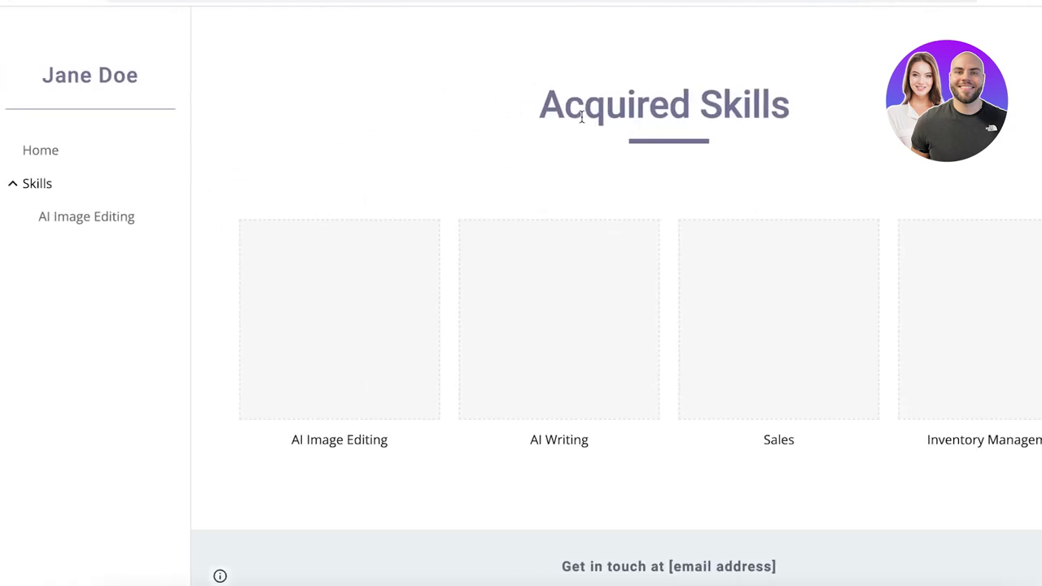
- Open the Home page of the published portfolio site
left_click(49, 148)
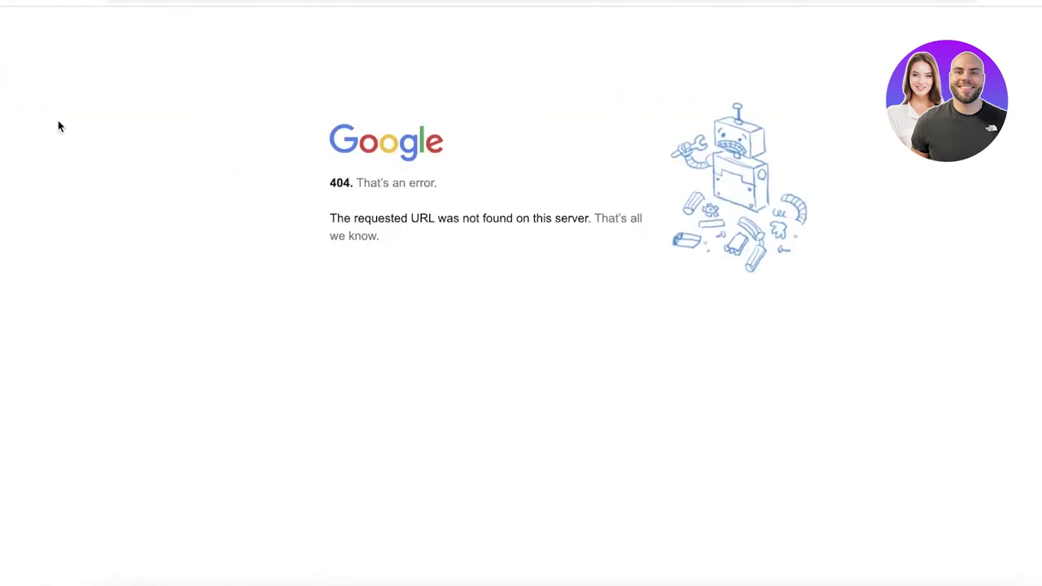